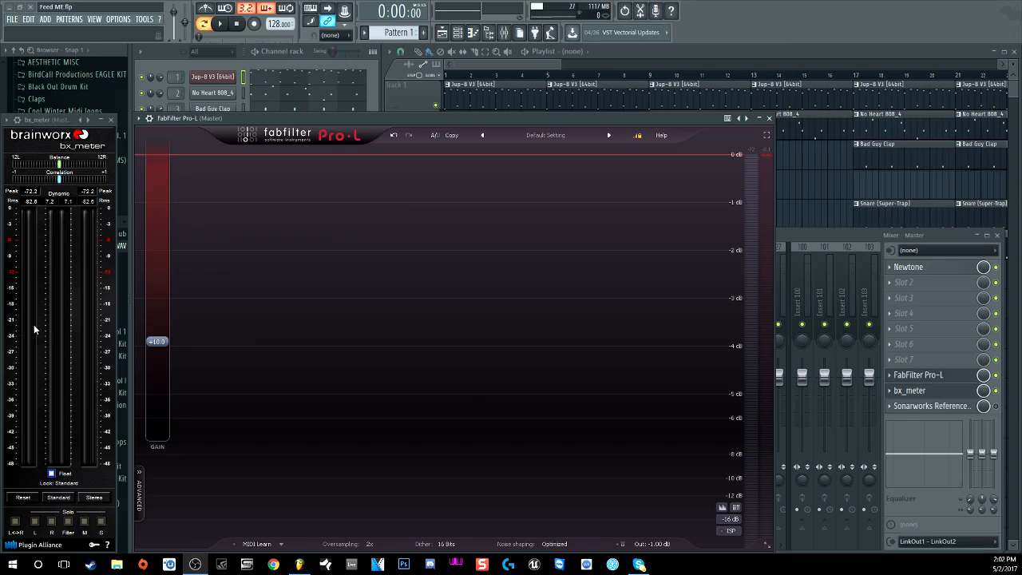
# Step: Play the full arrangement in song mode and stop playback
pyautogui.click(205, 24)
pyautogui.click(219, 24)
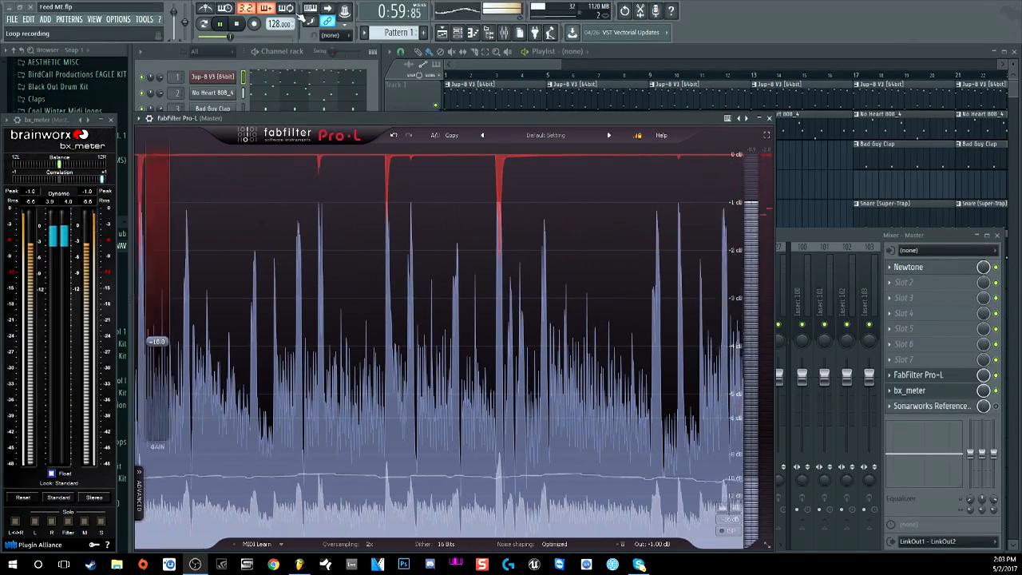
pyautogui.click(238, 24)
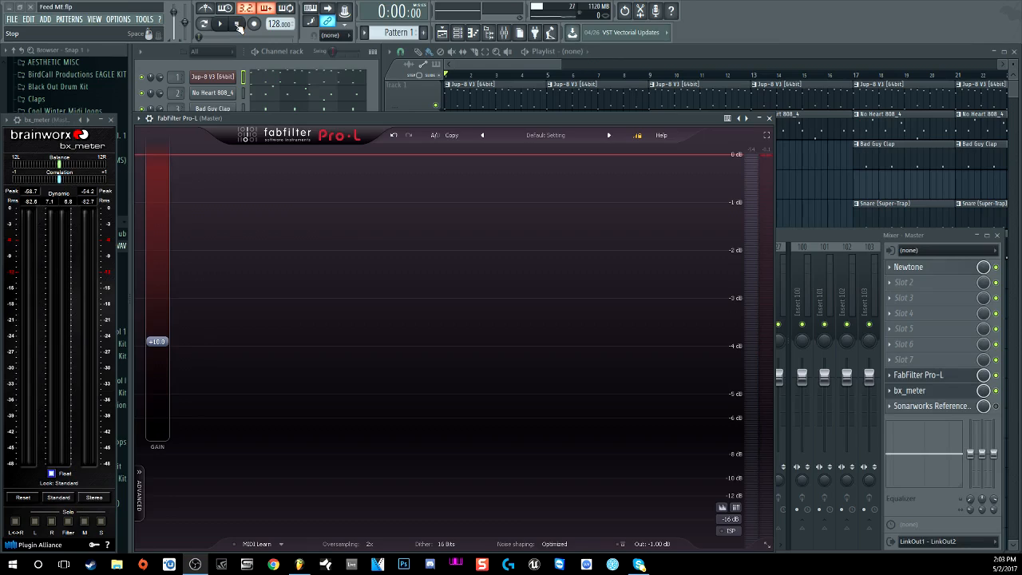
# Step: Inspect the Jup-8 V3 synth, solo its channel and start playing the pattern
pyautogui.click(244, 70)
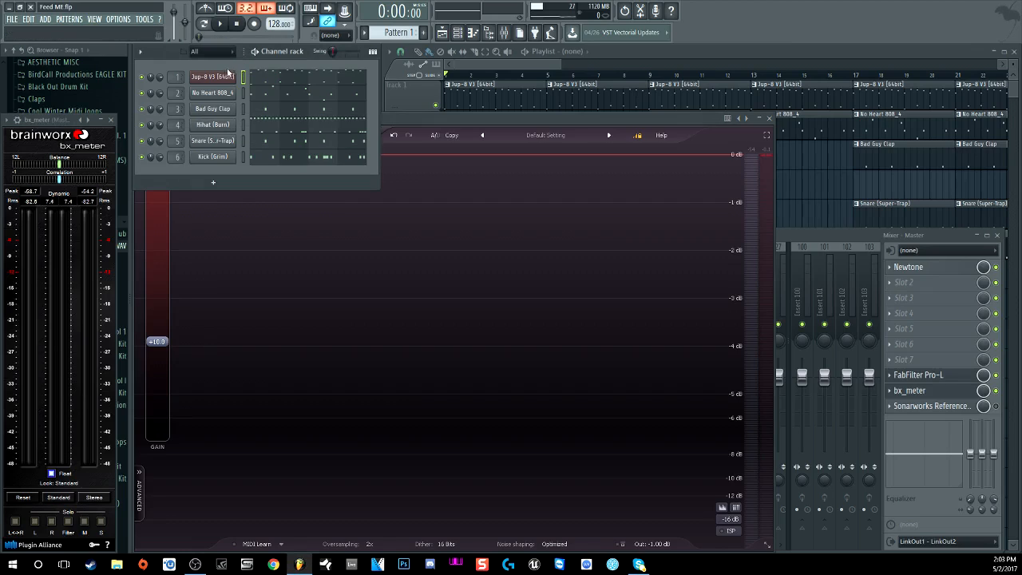
pyautogui.click(222, 77)
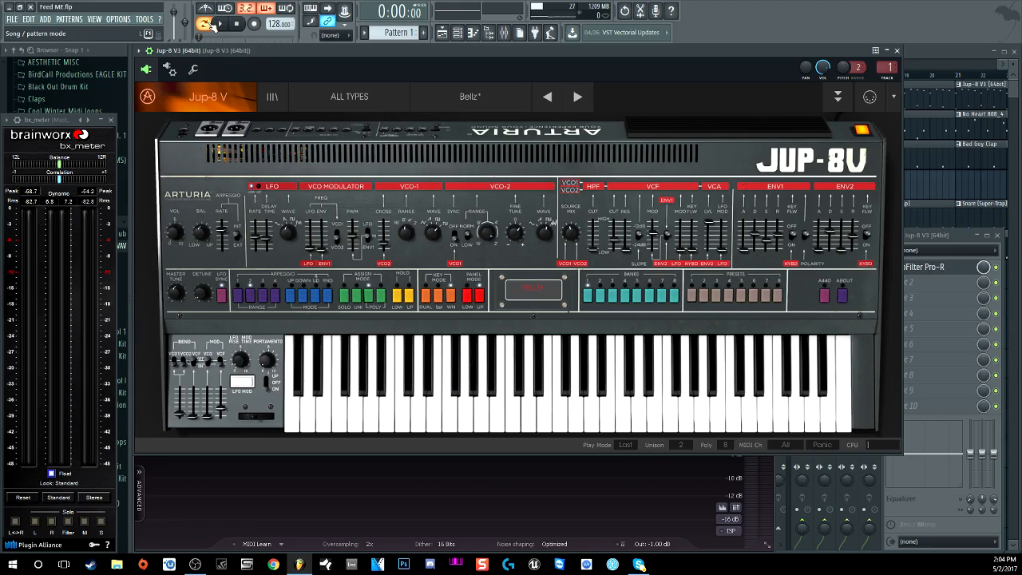
pyautogui.click(459, 33)
pyautogui.rightClick(142, 78)
pyautogui.click(149, 85)
pyautogui.click(222, 25)
# Step: Examine the Jup-8 V3 melody and low notes in the piano roll while they play, and stop playback
pyautogui.click(279, 75)
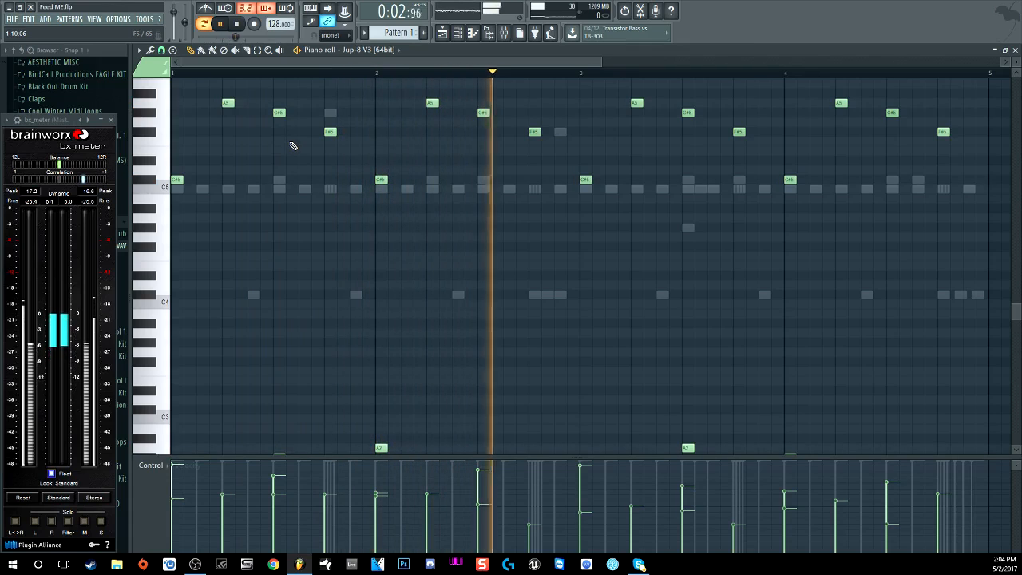
pyautogui.scroll(1, 293, 147)
pyautogui.scroll(-3, 293, 146)
pyautogui.scroll(1, 293, 146)
pyautogui.moveTo(1016, 63); pyautogui.dragTo(1016, 69)
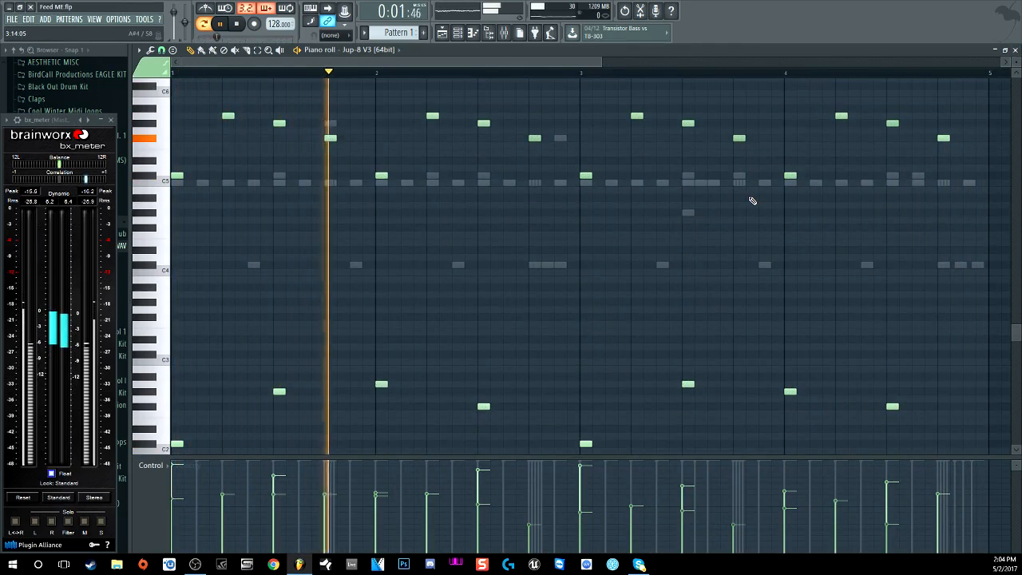
pyautogui.press('space')
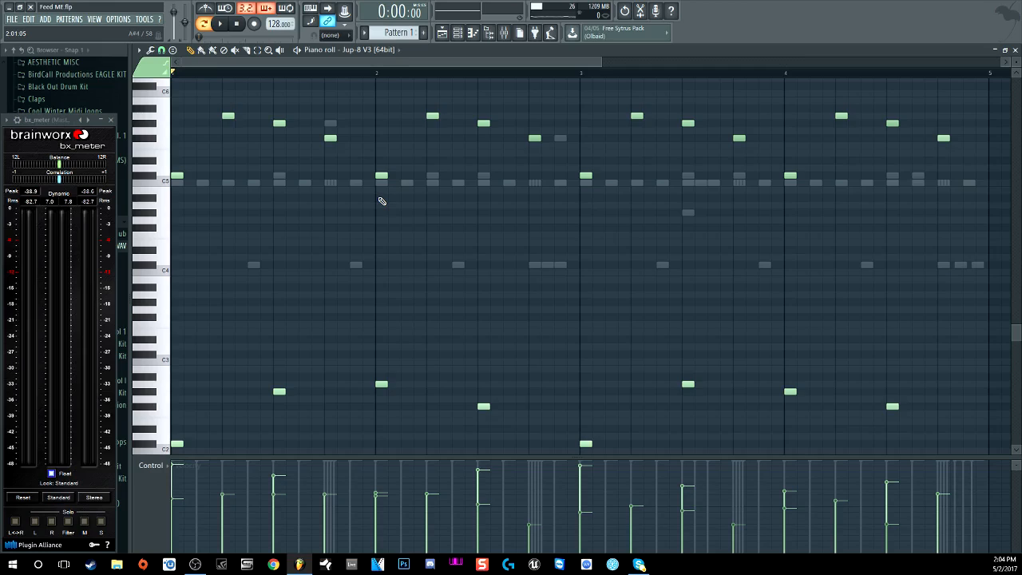
# Step: Show the mixer and inspect the FabFilter Pro-R reverb on the Jup-8 V3 track, closing the plugin after viewing
pyautogui.click(505, 37)
pyautogui.click(505, 37)
pyautogui.click(503, 34)
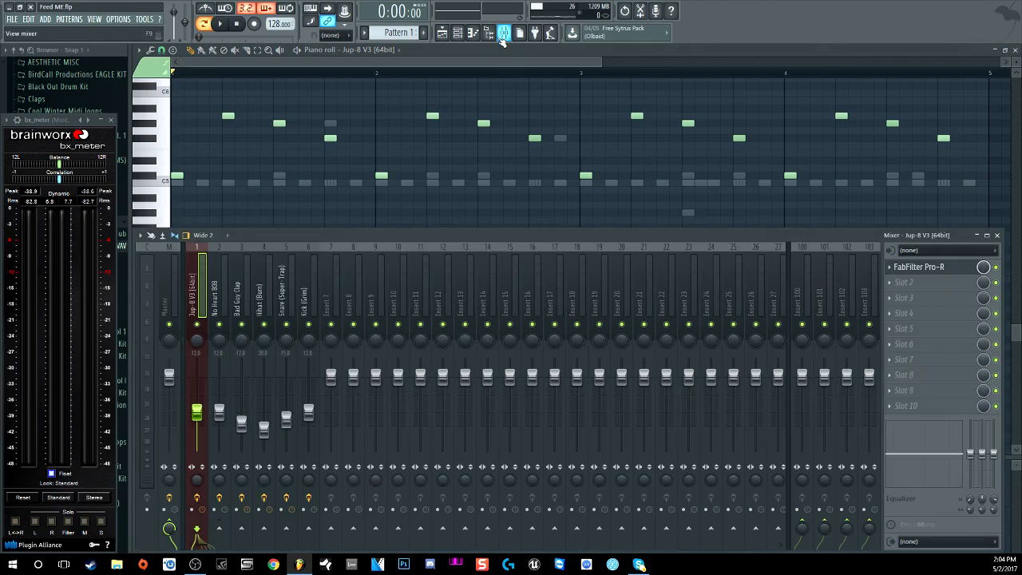
pyautogui.click(927, 267)
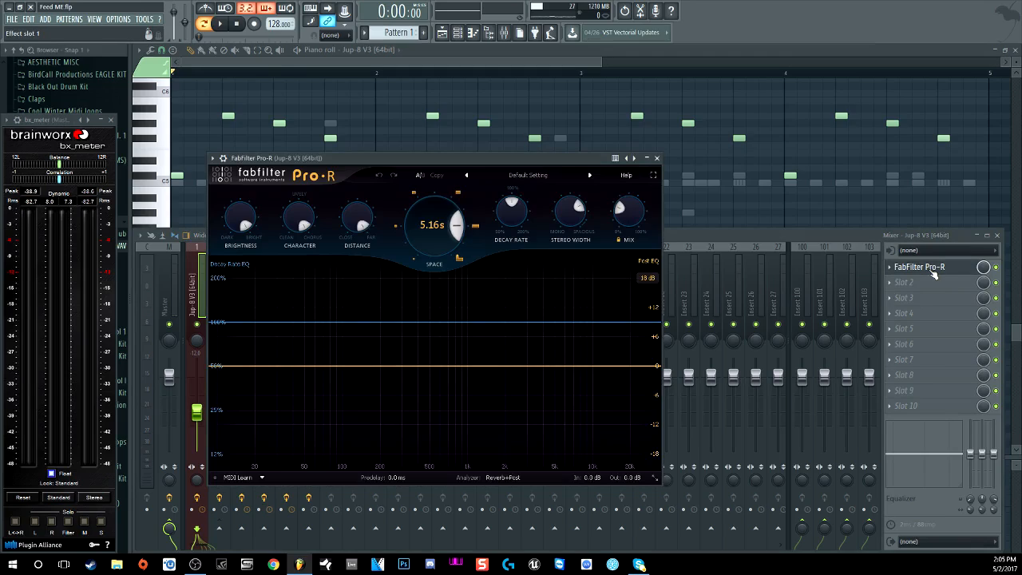
pyautogui.click(657, 159)
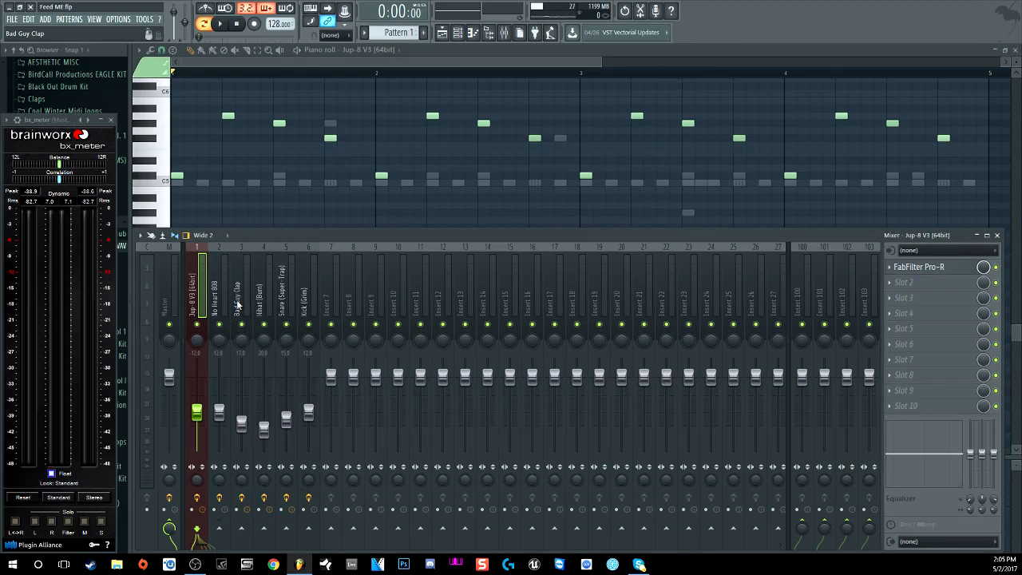
# Step: Solo the No Heart 808_4 channel and audition its sample
pyautogui.click(458, 32)
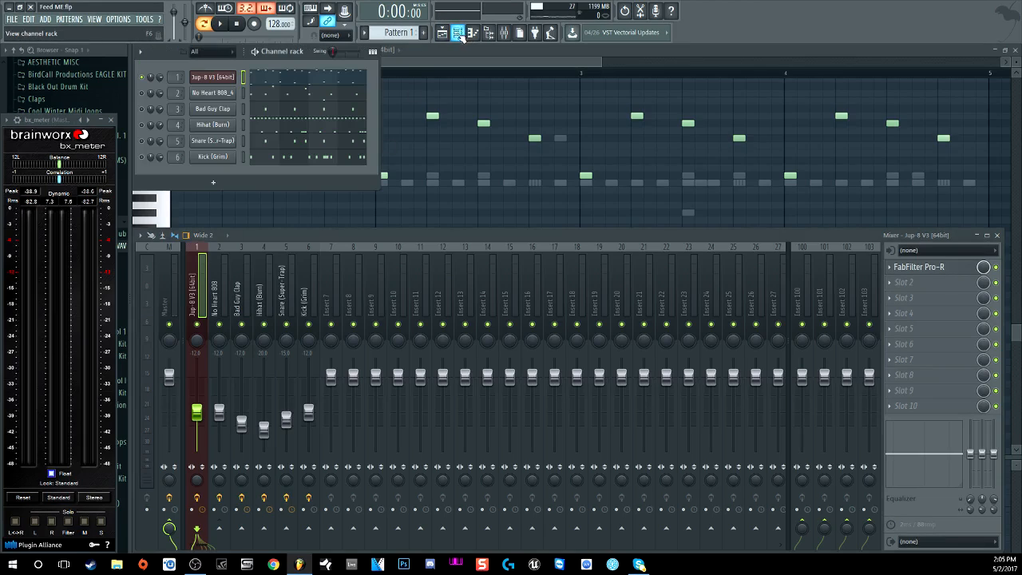
pyautogui.rightClick(142, 93)
pyautogui.click(150, 96)
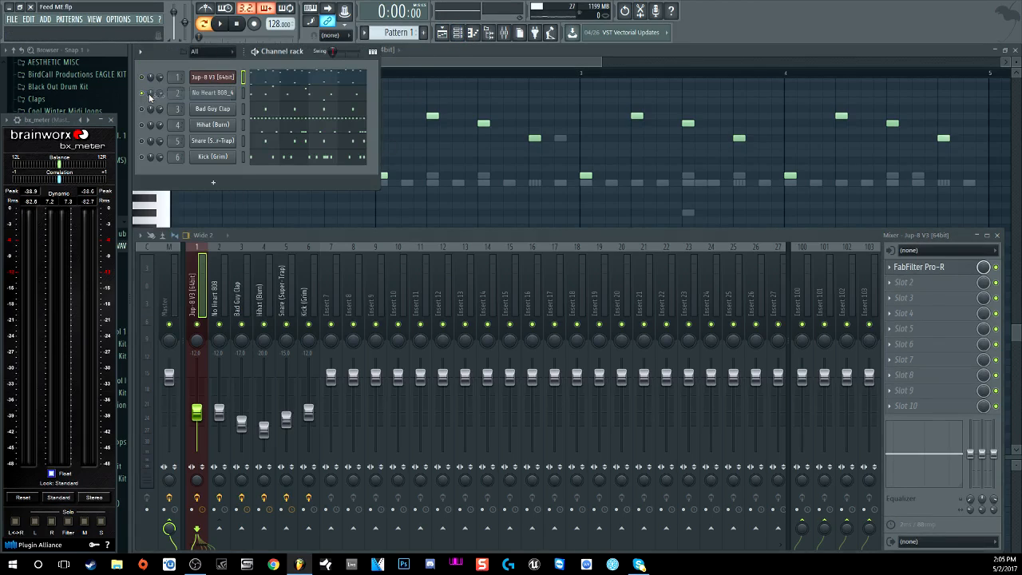
pyautogui.click(212, 92)
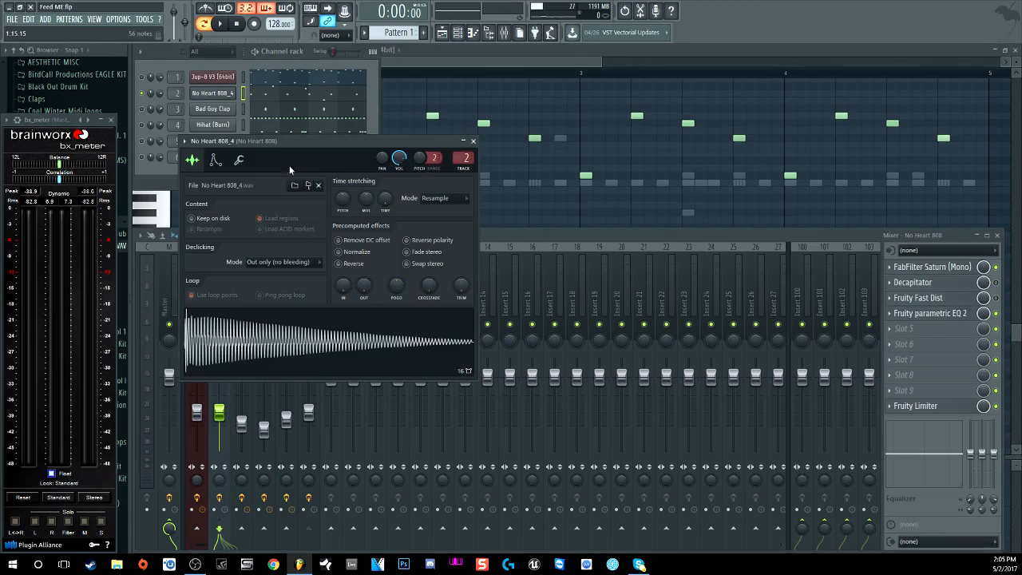
pyautogui.click(281, 330)
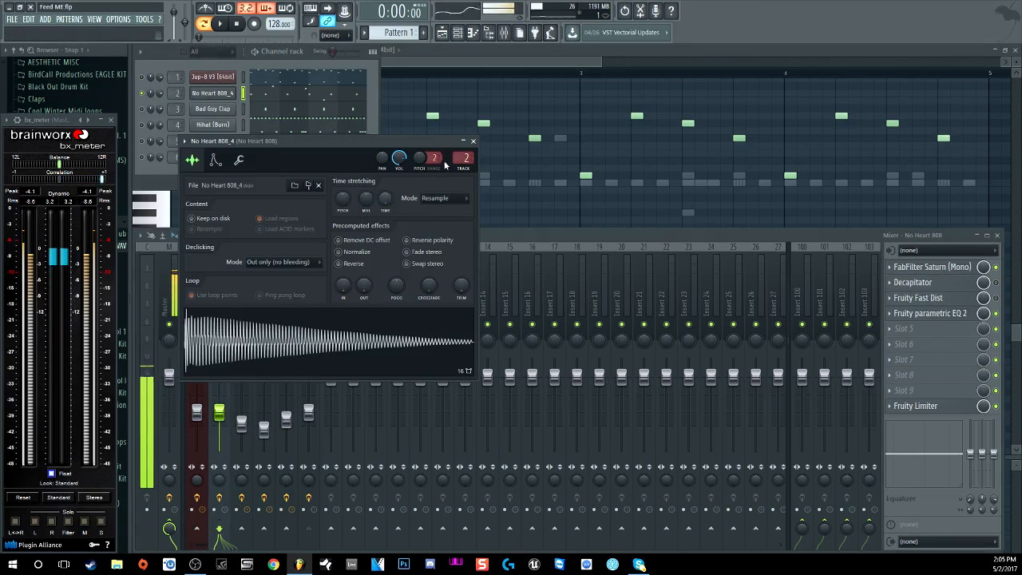
pyautogui.click(473, 142)
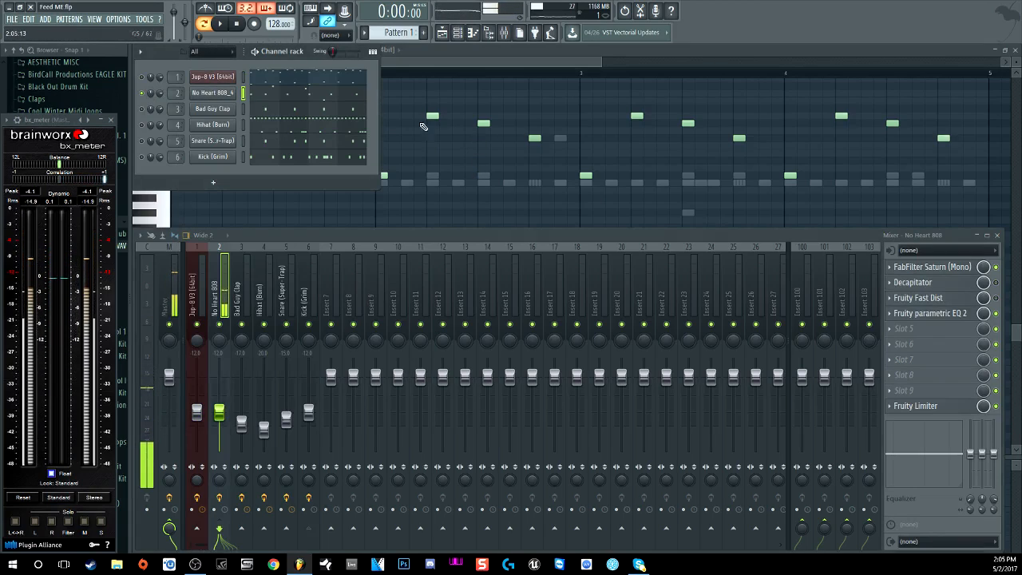
pyautogui.click(246, 26)
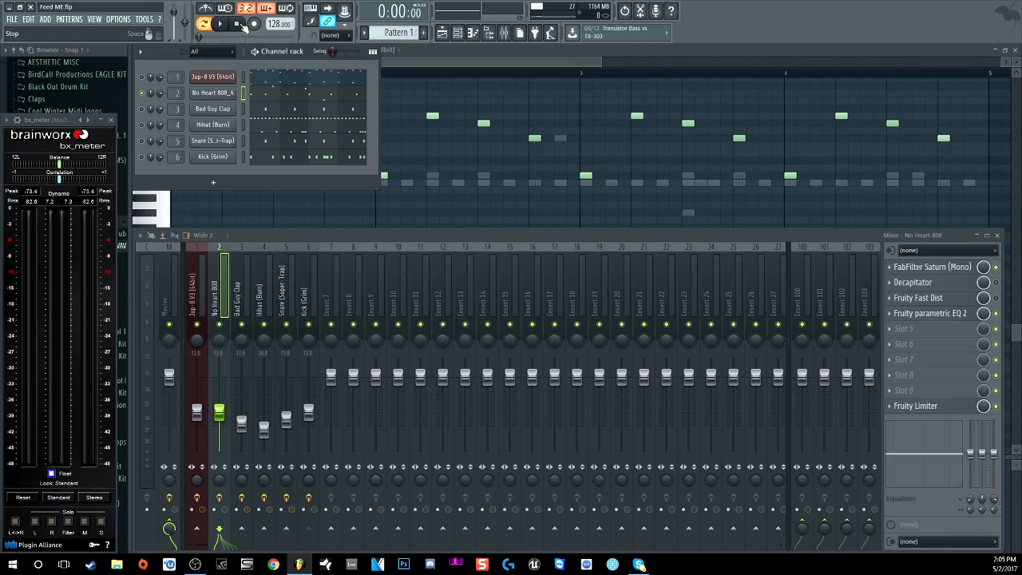
# Step: Inspect FabFilter Saturn, Fruity parametric EQ 2 and Fruity Limiter on the No Heart 808 mixer track
pyautogui.click(933, 270)
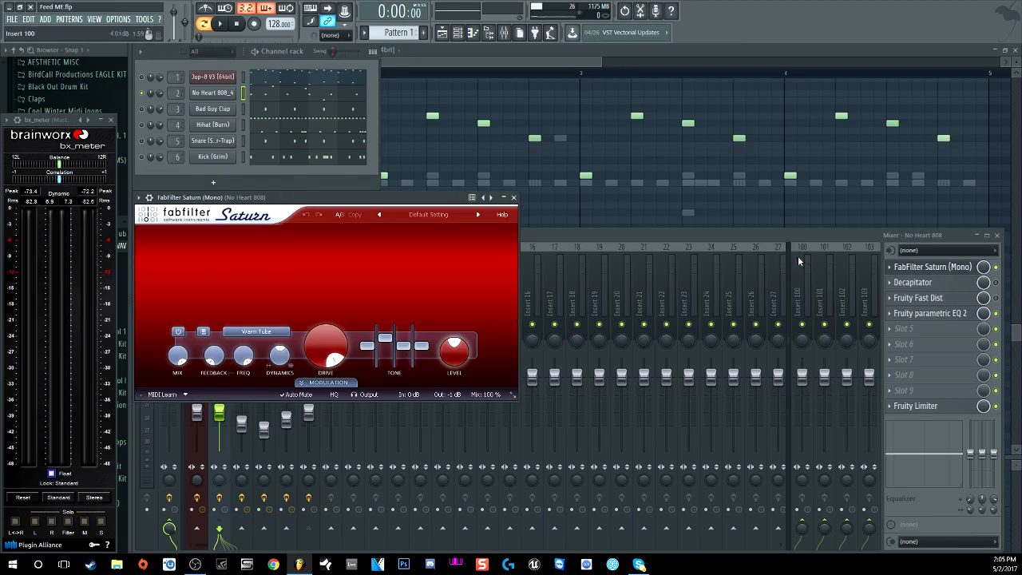
pyautogui.click(514, 197)
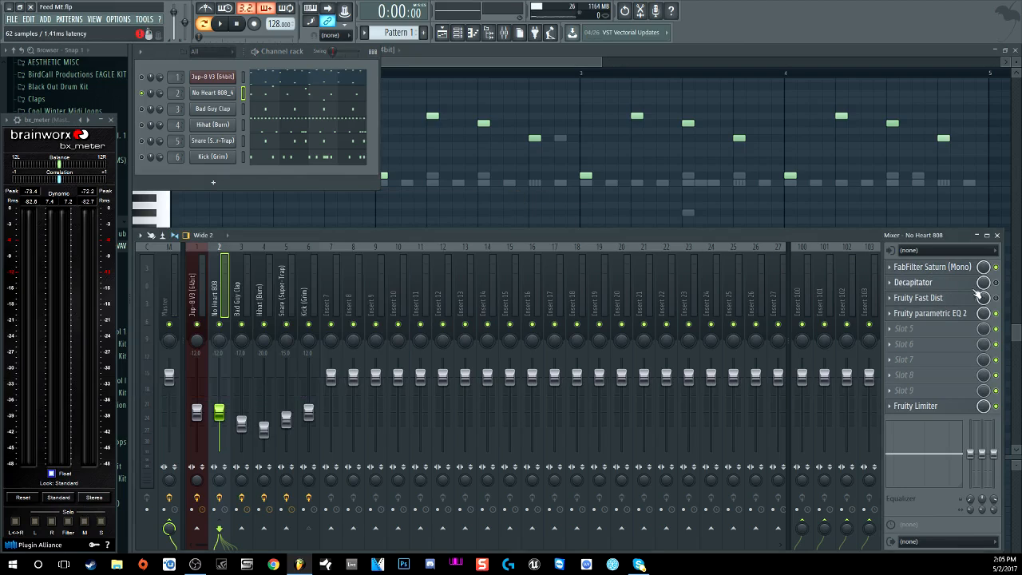
pyautogui.click(935, 314)
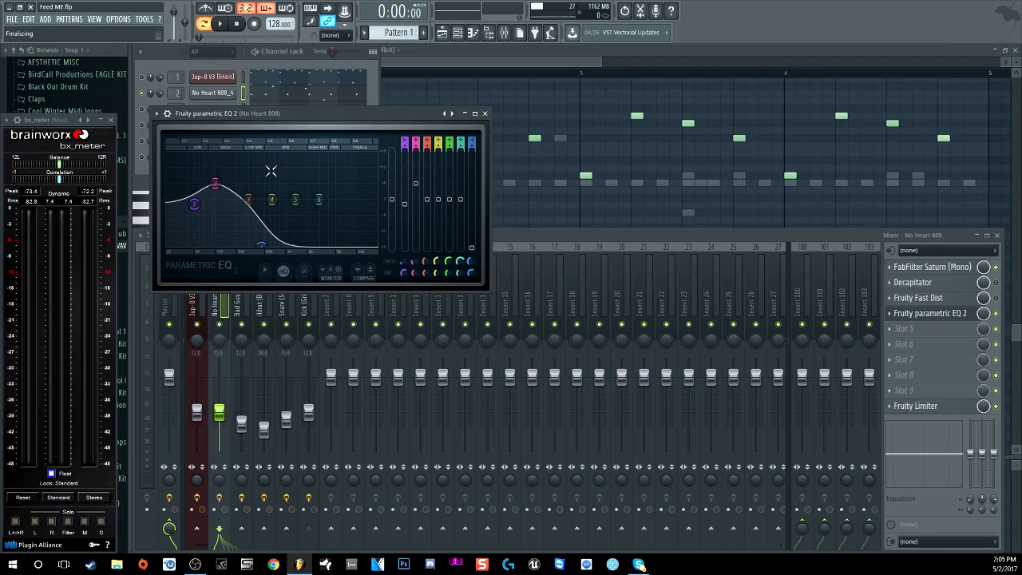
pyautogui.click(485, 113)
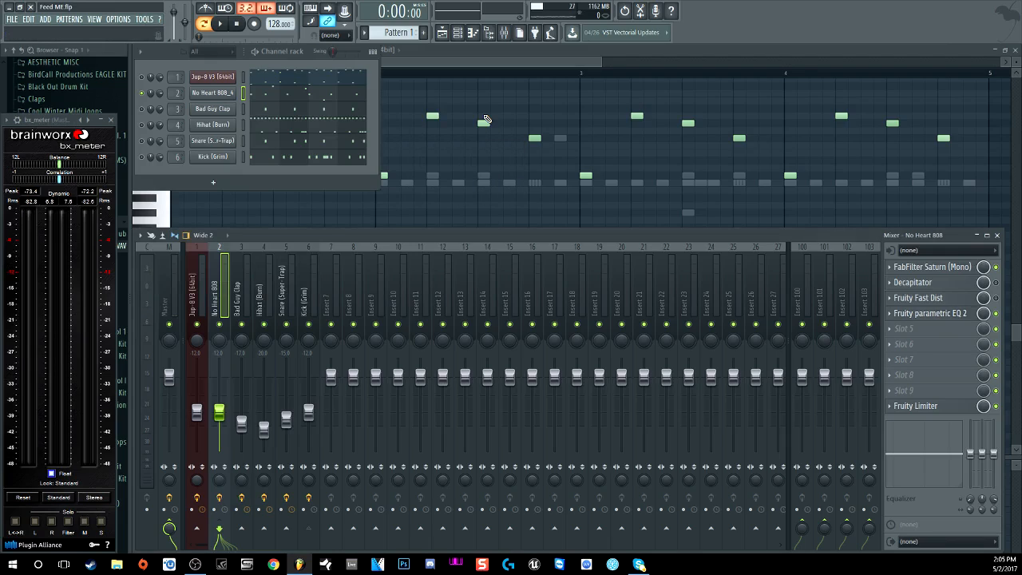
pyautogui.click(934, 407)
pyautogui.click(934, 408)
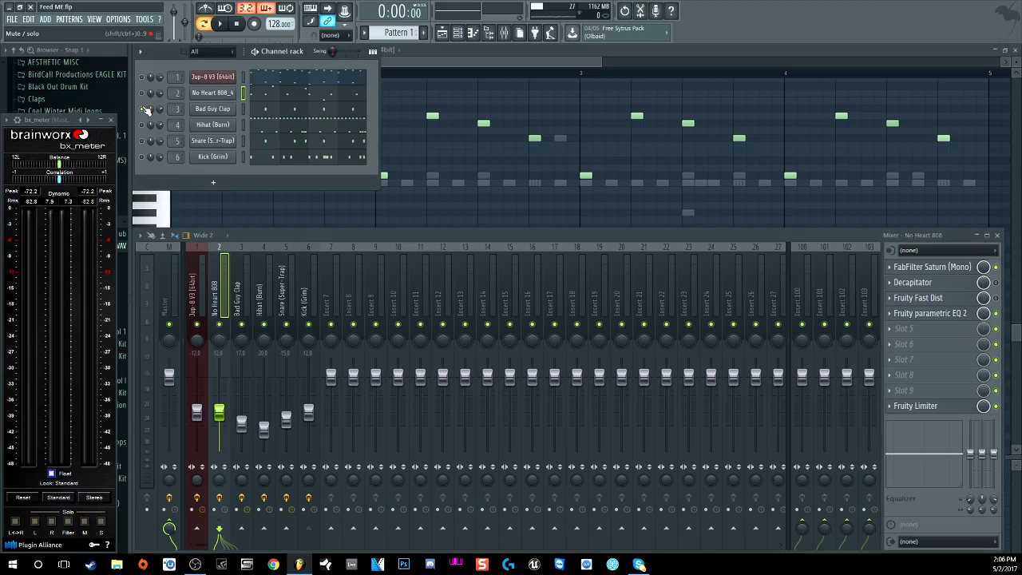
# Step: Audition the Bad Guy Clap sample and inspect the FabFilter Pro-R reverb on its mixer track
pyautogui.click(215, 116)
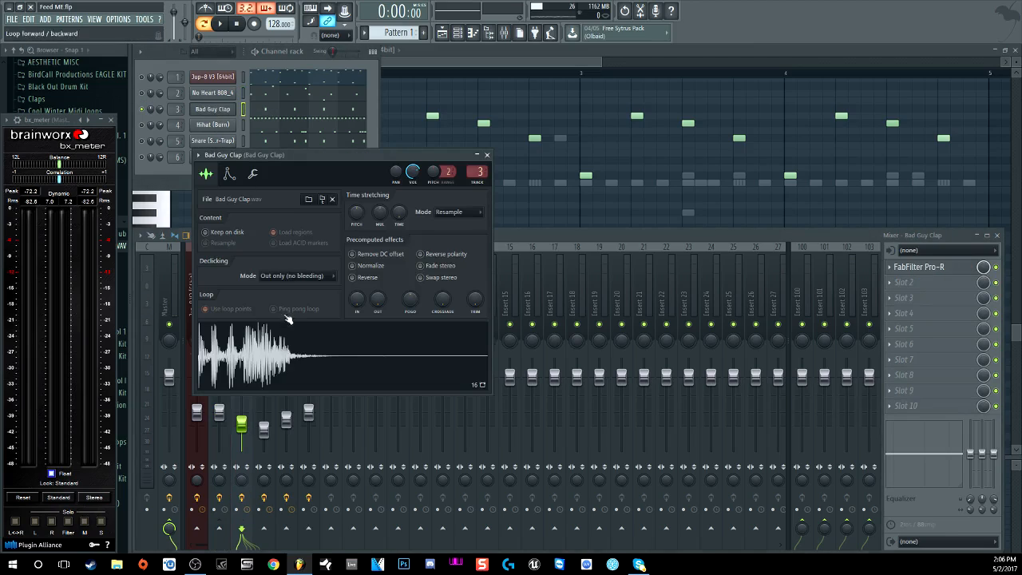
pyautogui.click(288, 360)
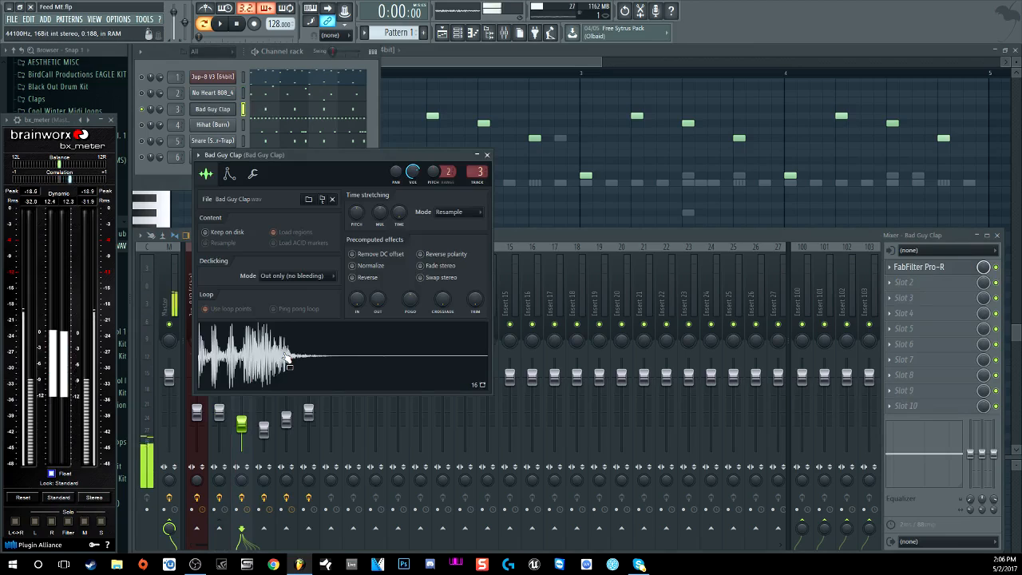
pyautogui.click(930, 268)
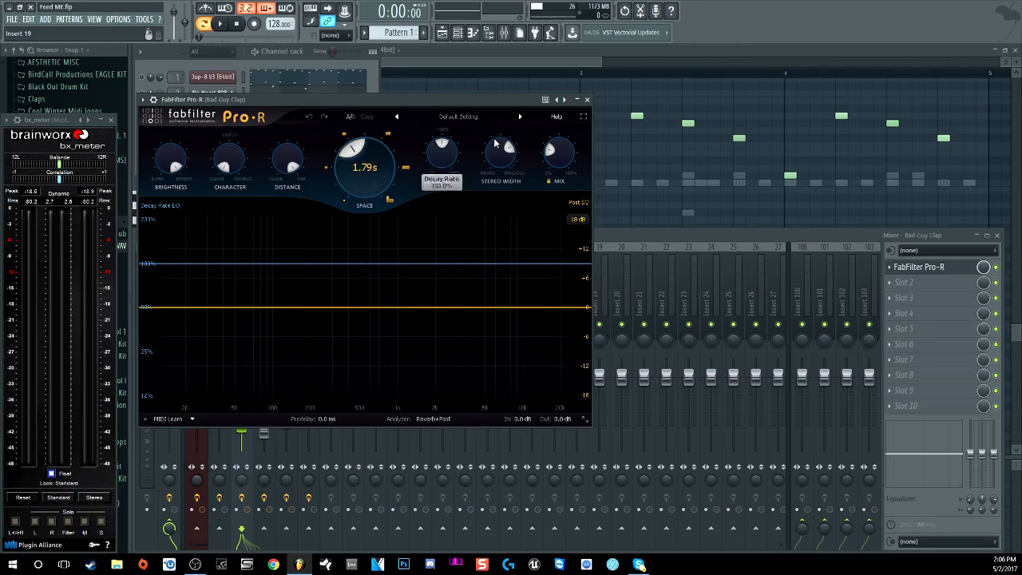
pyautogui.click(587, 99)
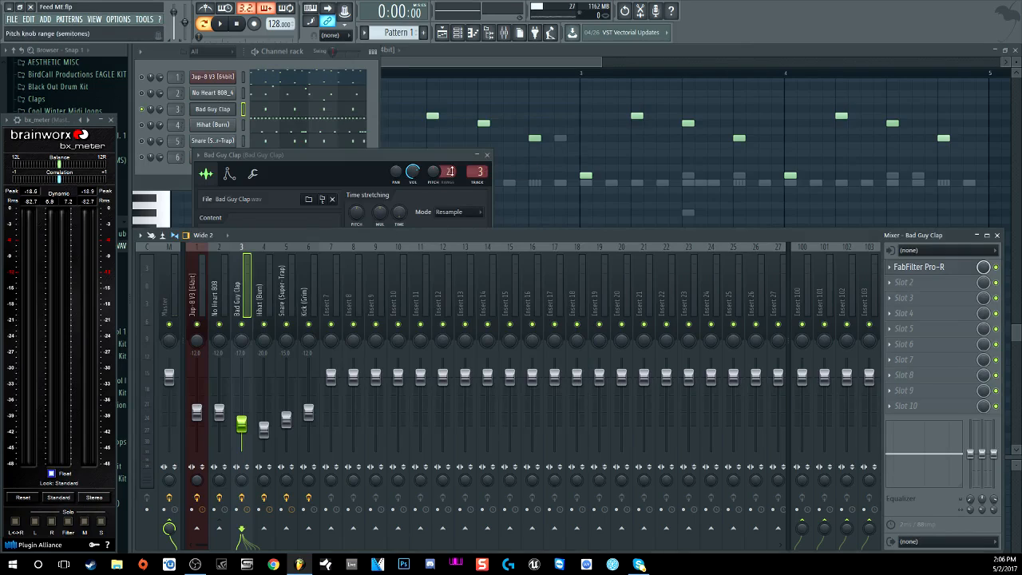
pyautogui.click(487, 155)
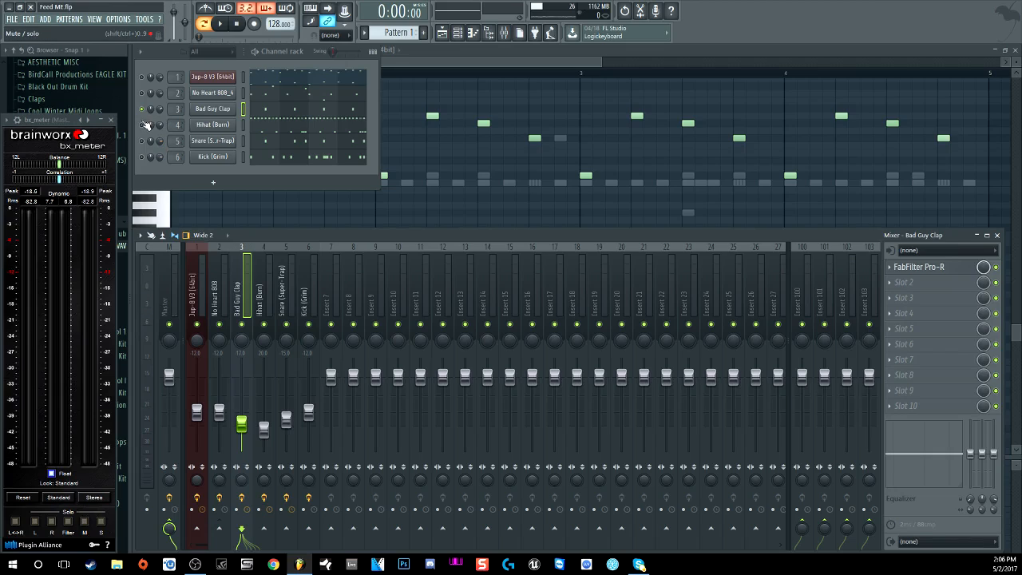
# Step: Open the Hihat (Burn) channel and examine its note pattern in the piano roll
pyautogui.click(222, 127)
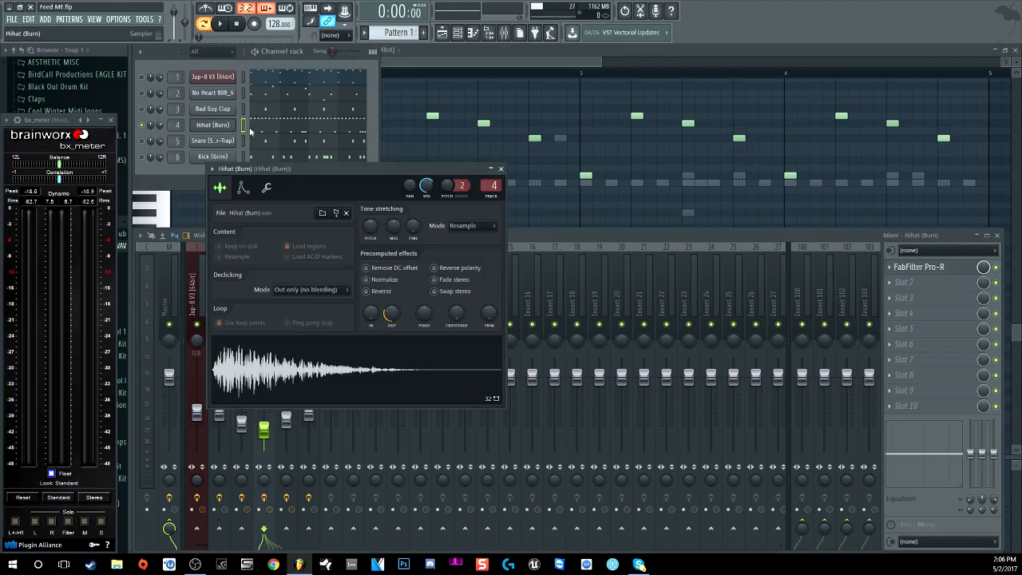
pyautogui.click(308, 130)
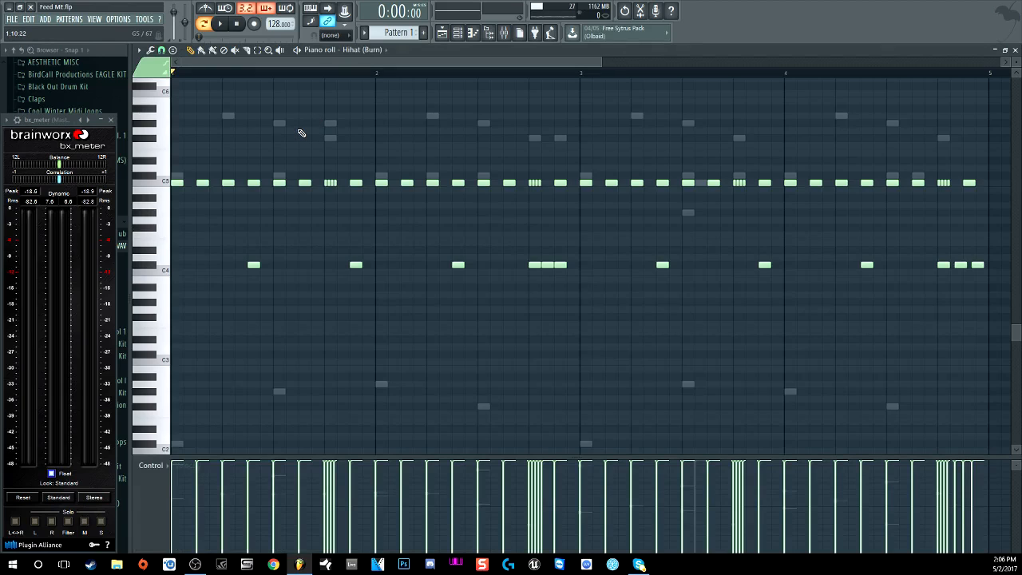
pyautogui.scroll(-3, 330, 75)
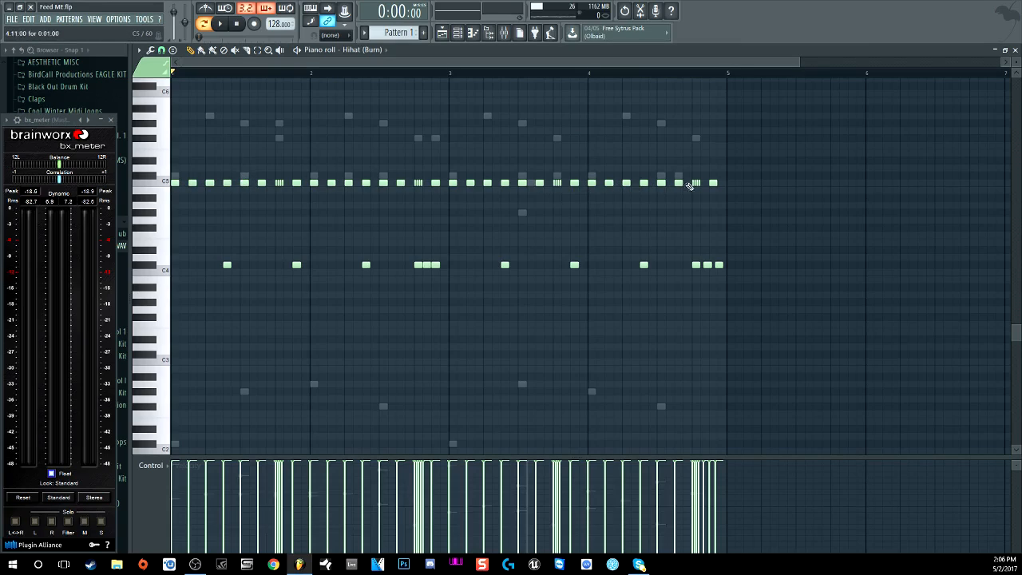
# Step: Try the piano roll chopper on a C5 hi-hat note in bar 2 and discard the result
pyautogui.click(366, 183)
pyautogui.hotkey('ctrl', 'u')
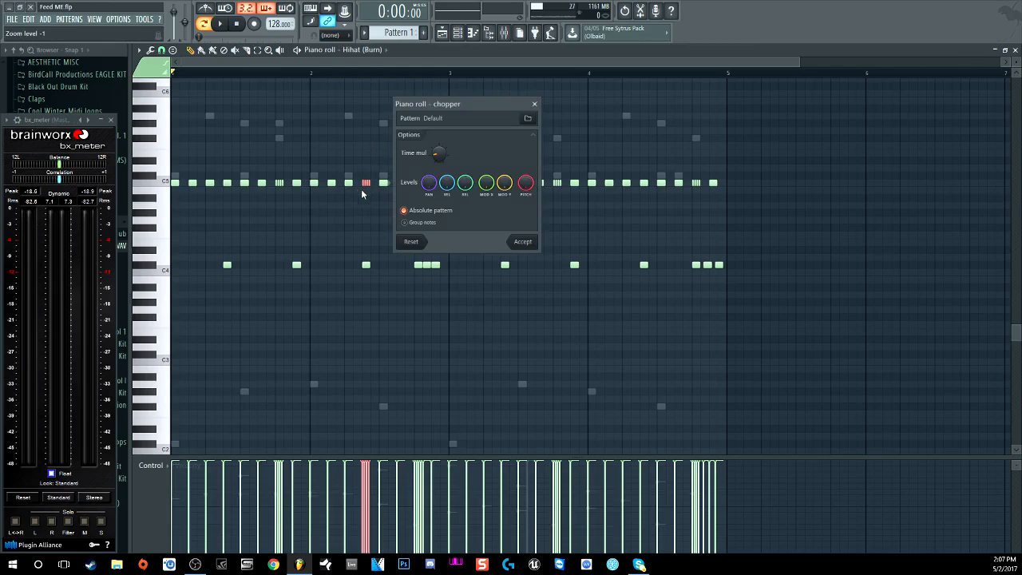
pyautogui.click(534, 104)
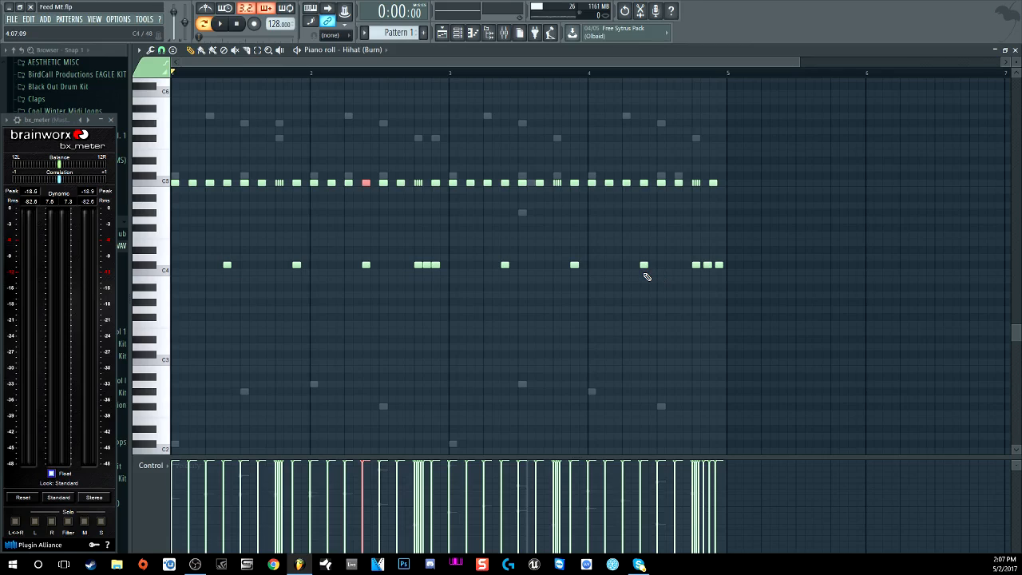
# Step: Play the hi-hat pattern, stop it, and inspect FabFilter Pro-R on the Hihat (Burn) mixer track
pyautogui.click(222, 25)
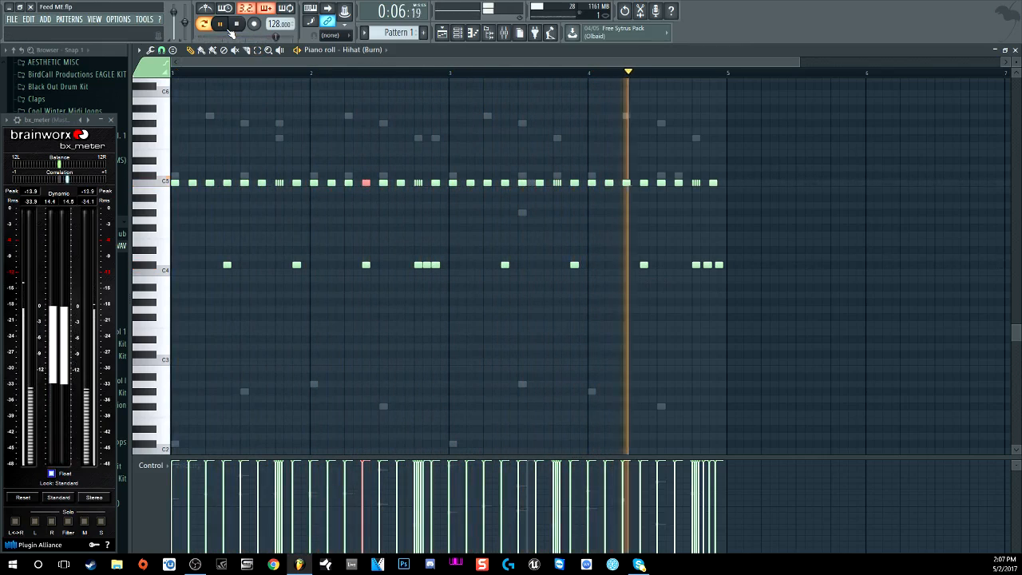
pyautogui.click(237, 24)
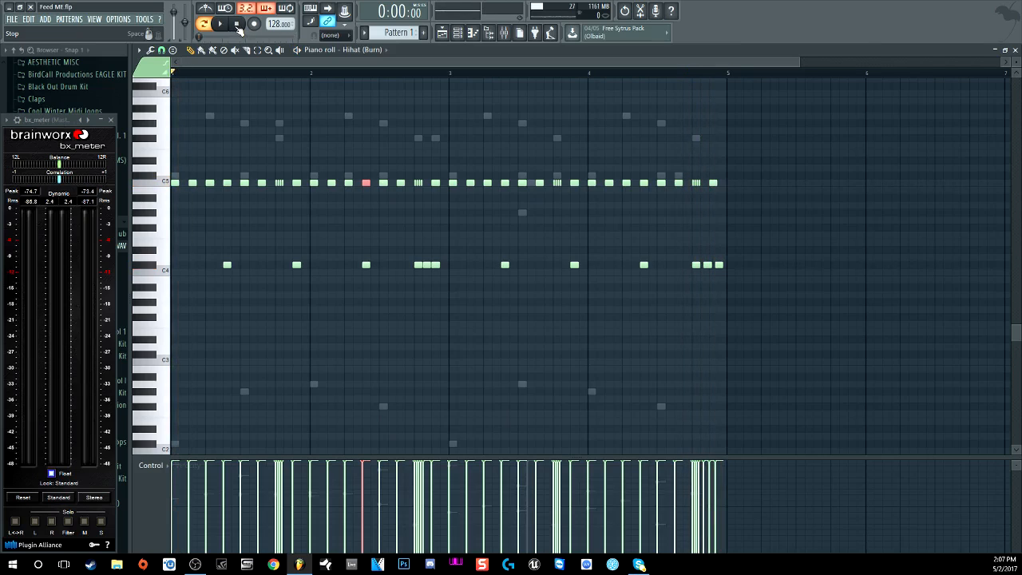
pyautogui.click(504, 33)
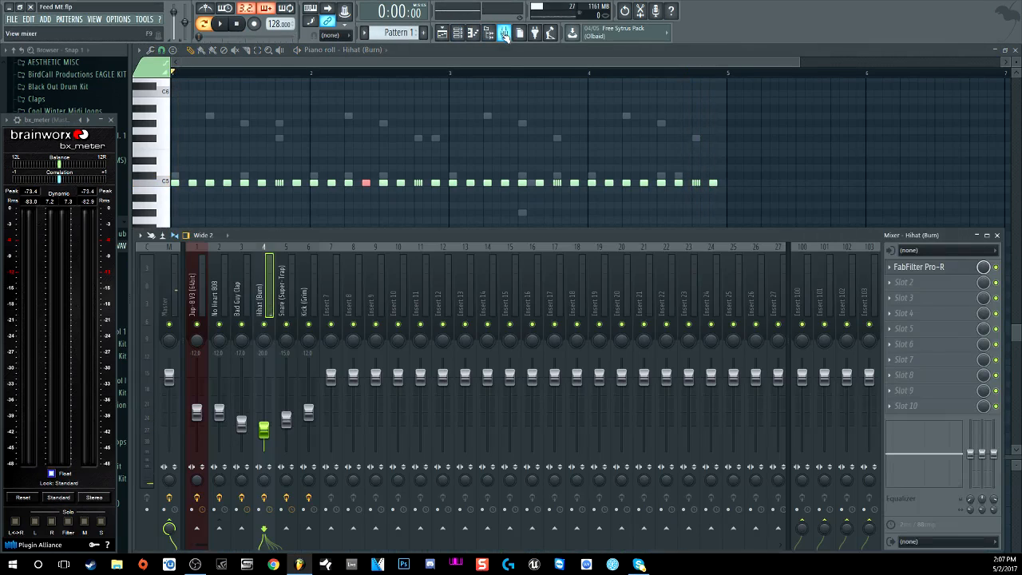
pyautogui.click(927, 266)
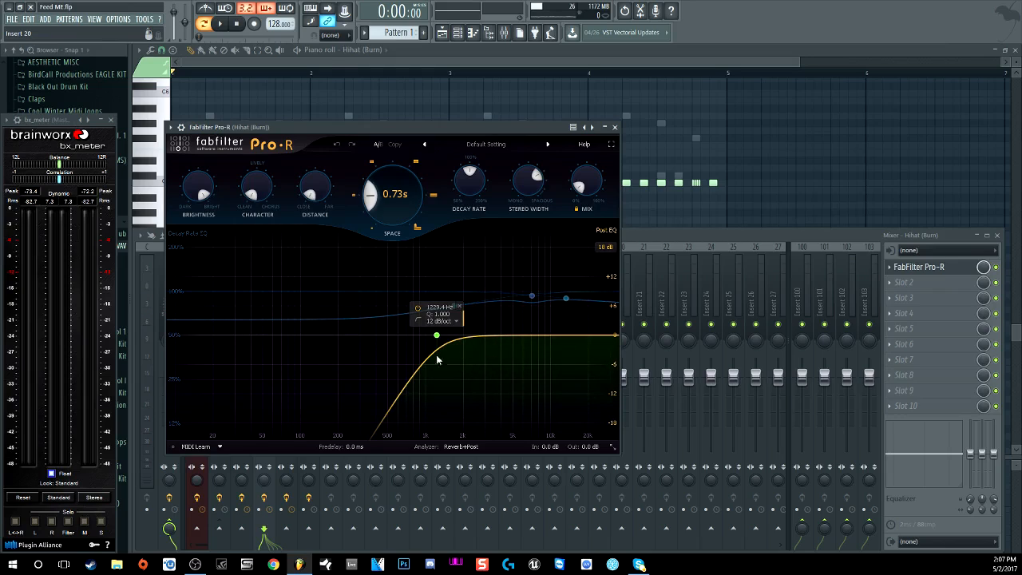
# Step: Check the Mix amount of the hi-hat's FabFilter Pro-R, close the plugin and bring up the channel rack
pyautogui.moveTo(588, 186)
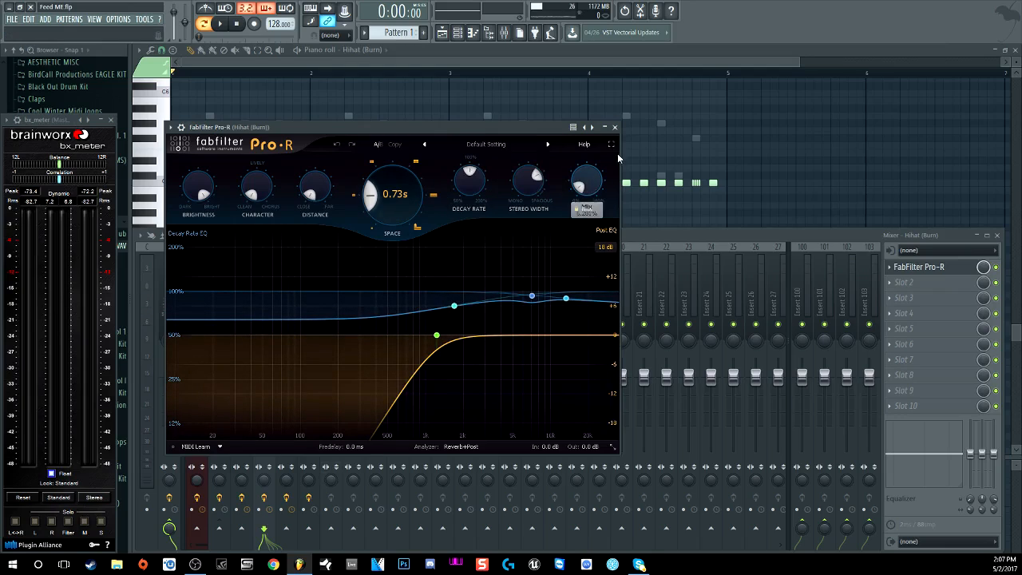
pyautogui.click(614, 127)
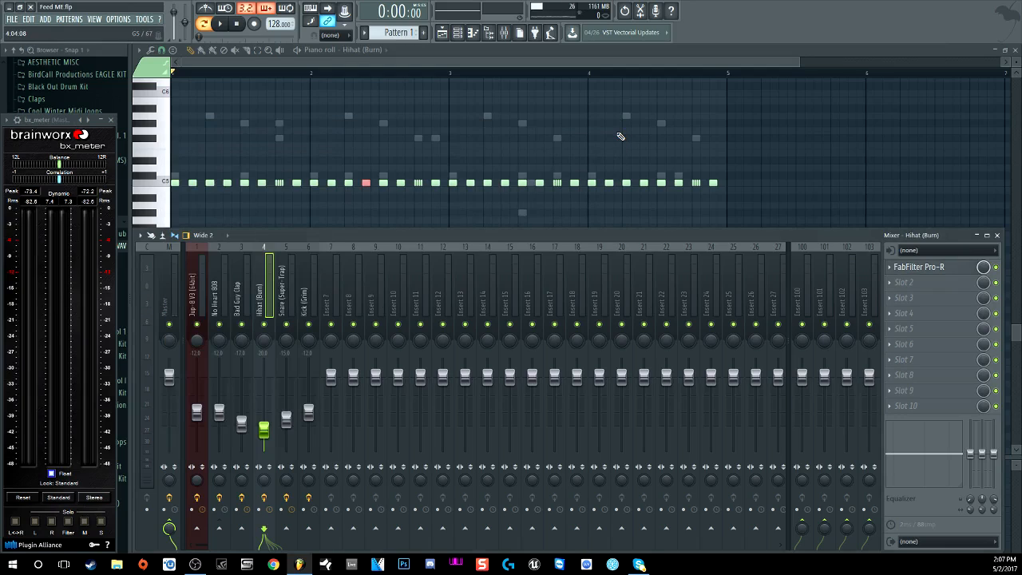
pyautogui.click(461, 32)
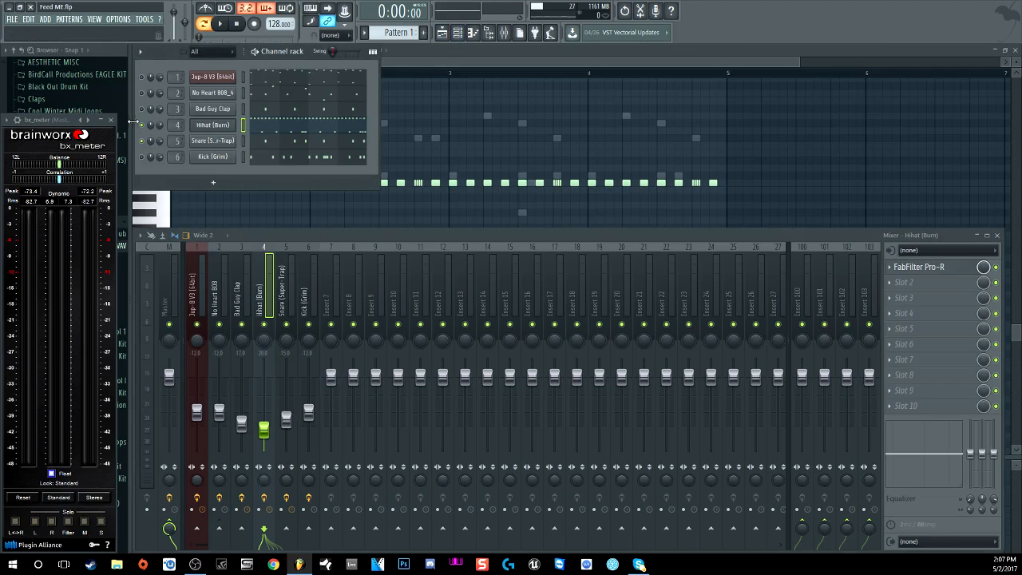
# Step: Audition the Snare (Super-Trap) sample and inspect the FabFilter Pro-R reverb on its mixer track
pyautogui.click(213, 140)
pyautogui.click(338, 369)
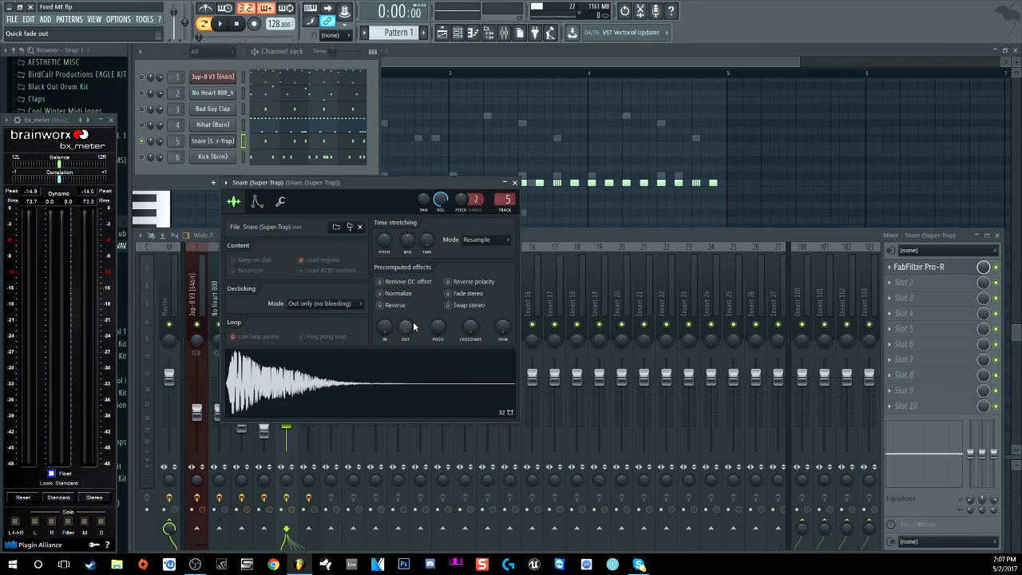
pyautogui.click(377, 377)
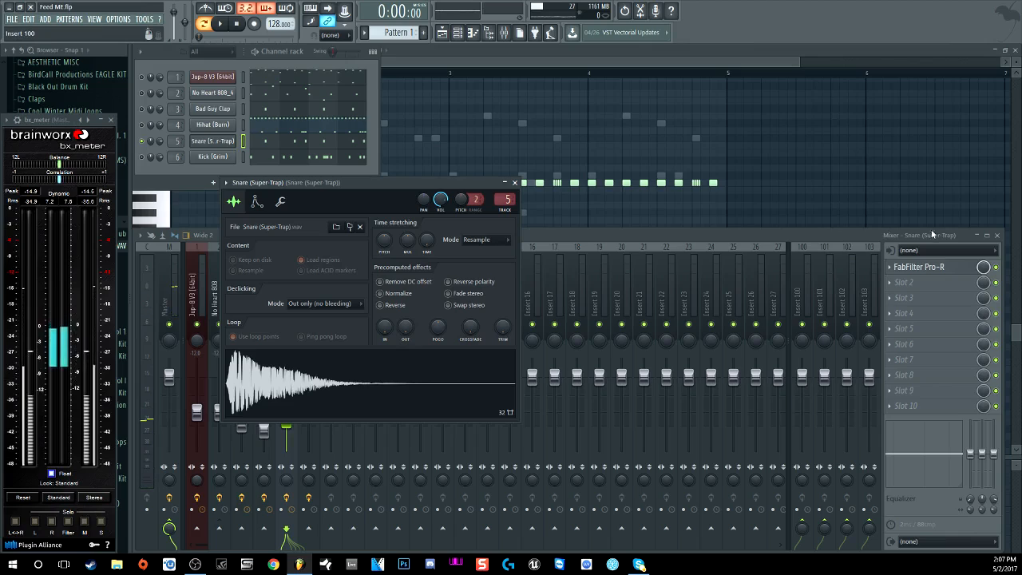
pyautogui.click(929, 268)
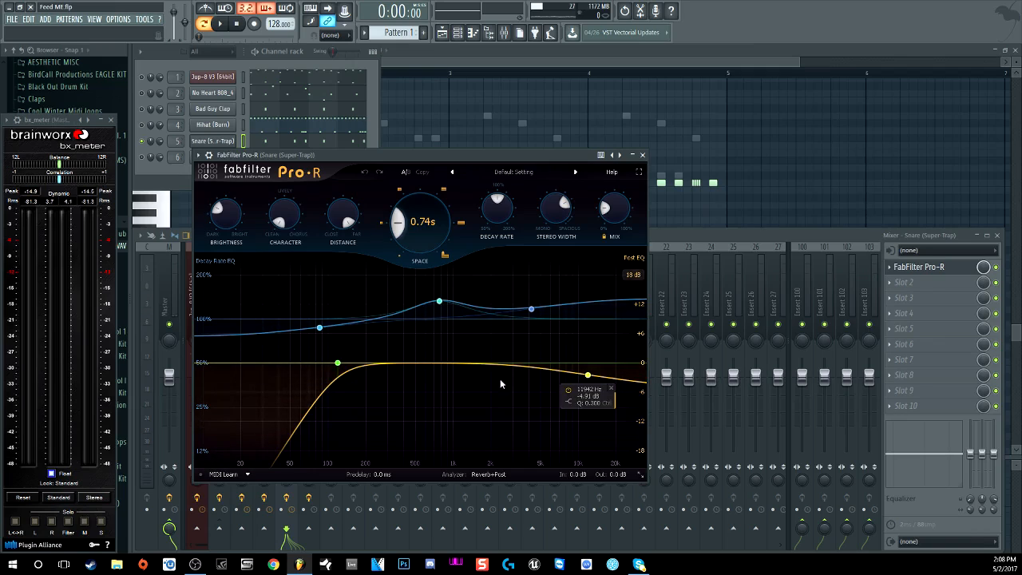
pyautogui.moveTo(619, 222)
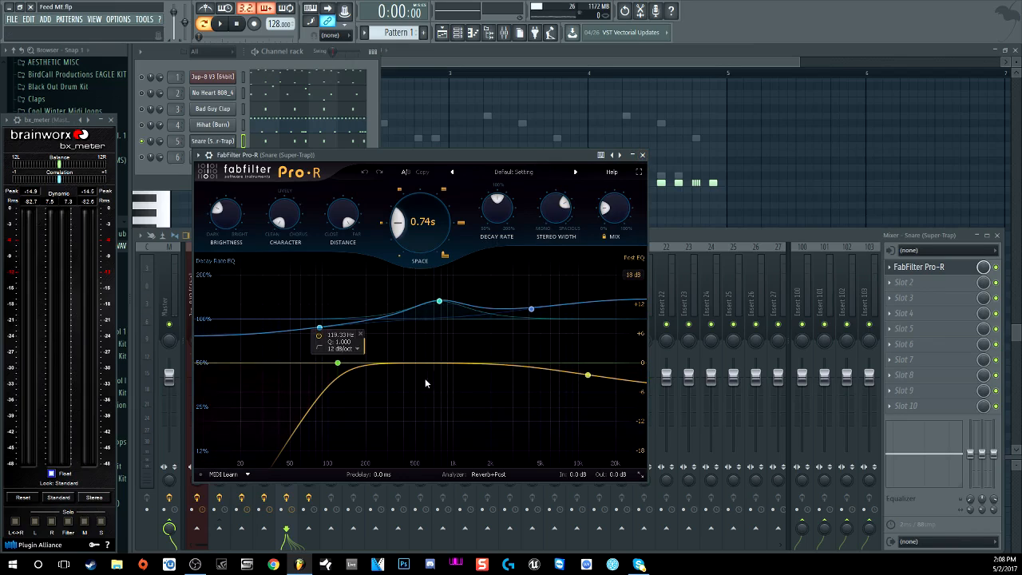
pyautogui.click(642, 155)
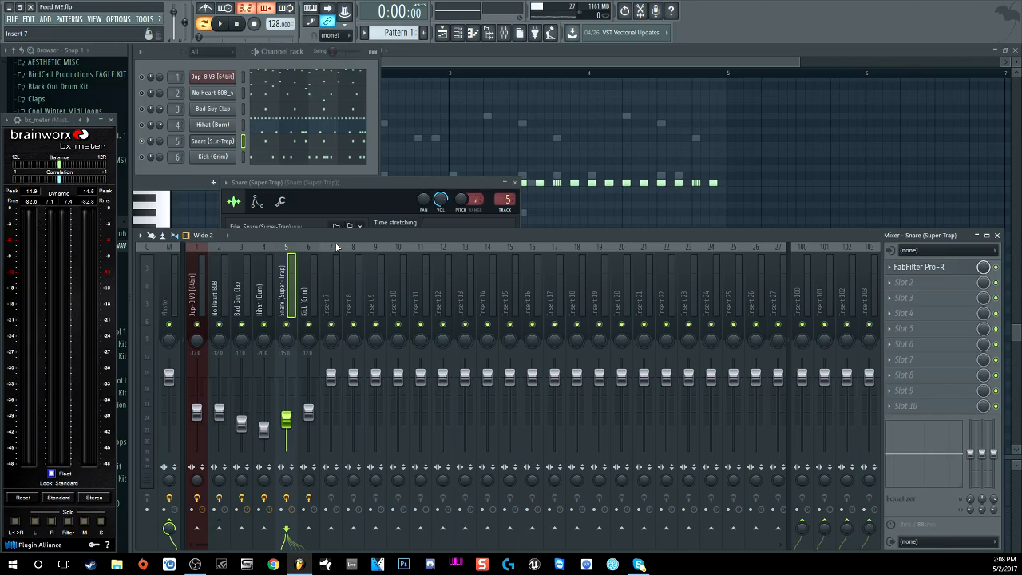
# Step: Solo the Kick (Grim) channel, open its sampler settings and audition the sample
pyautogui.click(146, 156)
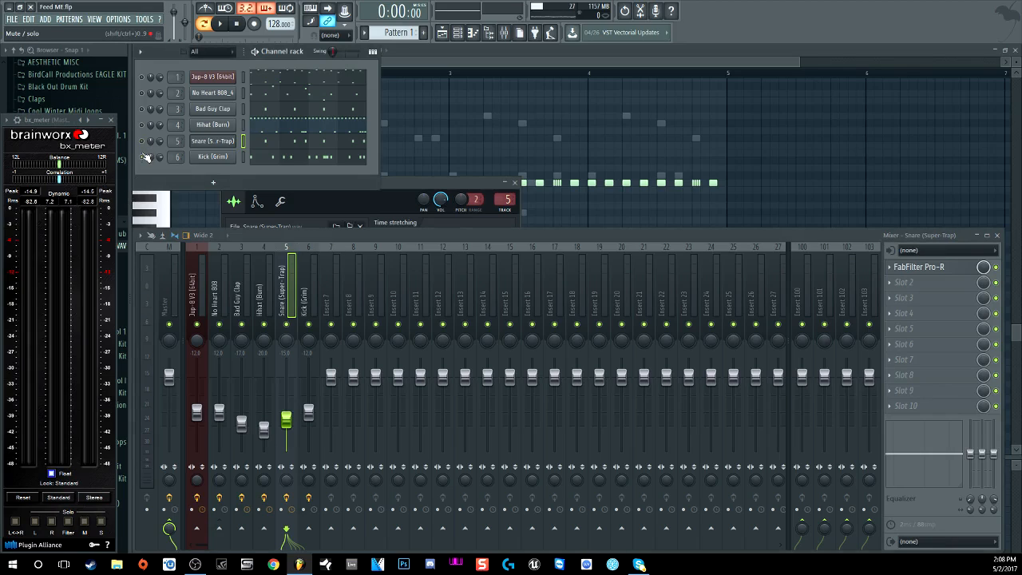
pyautogui.click(214, 157)
pyautogui.click(324, 405)
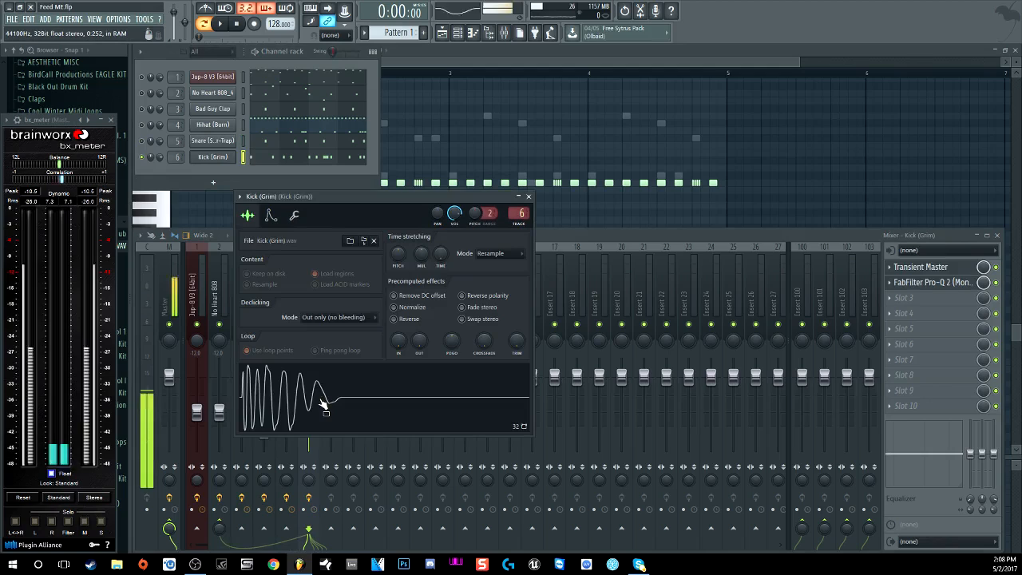
# Step: Inspect Transient Master and FabFilter Pro-Q 2 on the Kick (Grim) mixer track, leaving only the equalizer open
pyautogui.click(931, 282)
pyautogui.click(927, 269)
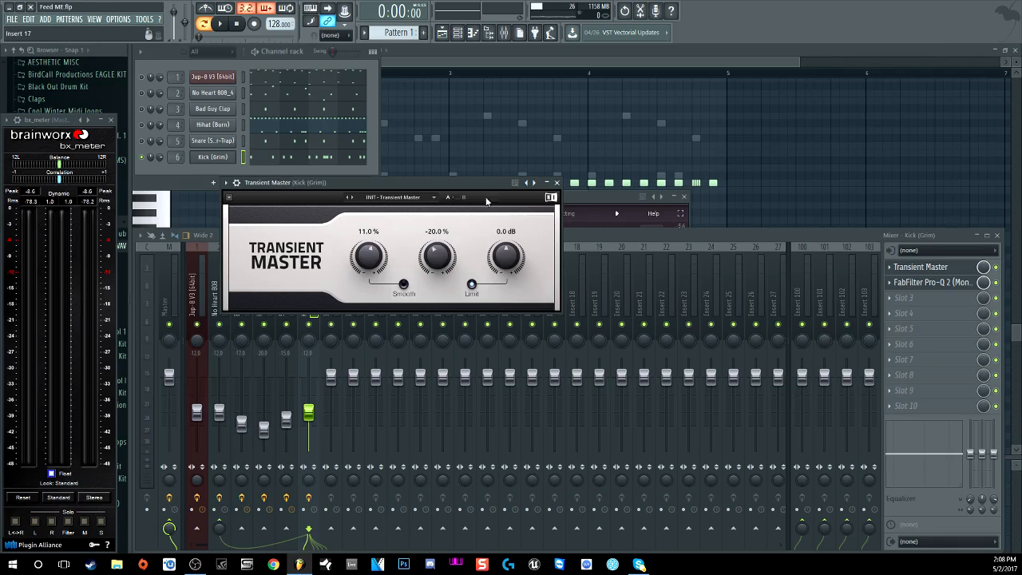
pyautogui.click(557, 183)
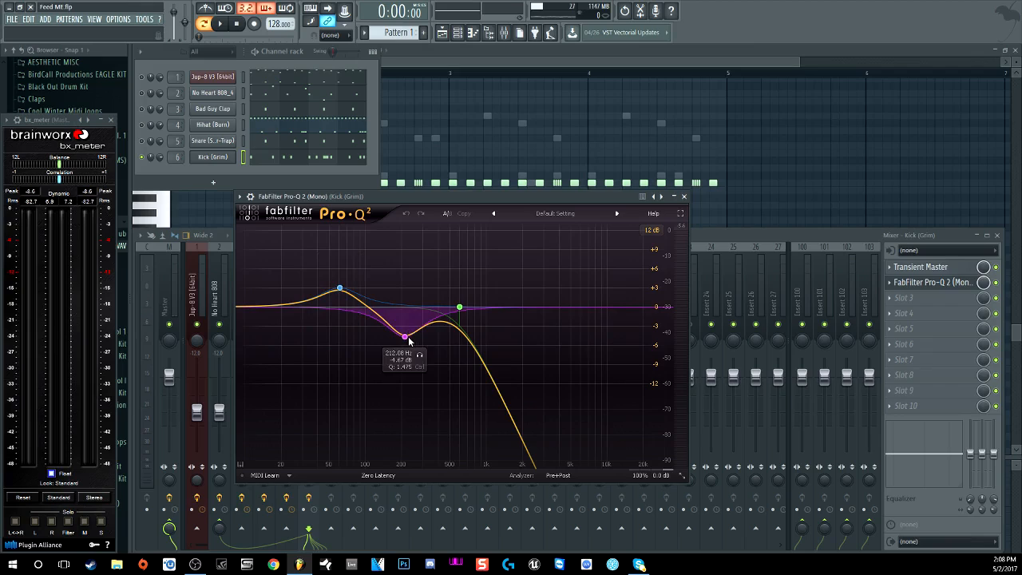
# Step: Play the kick pattern, briefly solo the 212 Hz cut in Pro-Q 2, and replay the pattern with the full EQ curve
pyautogui.click(219, 24)
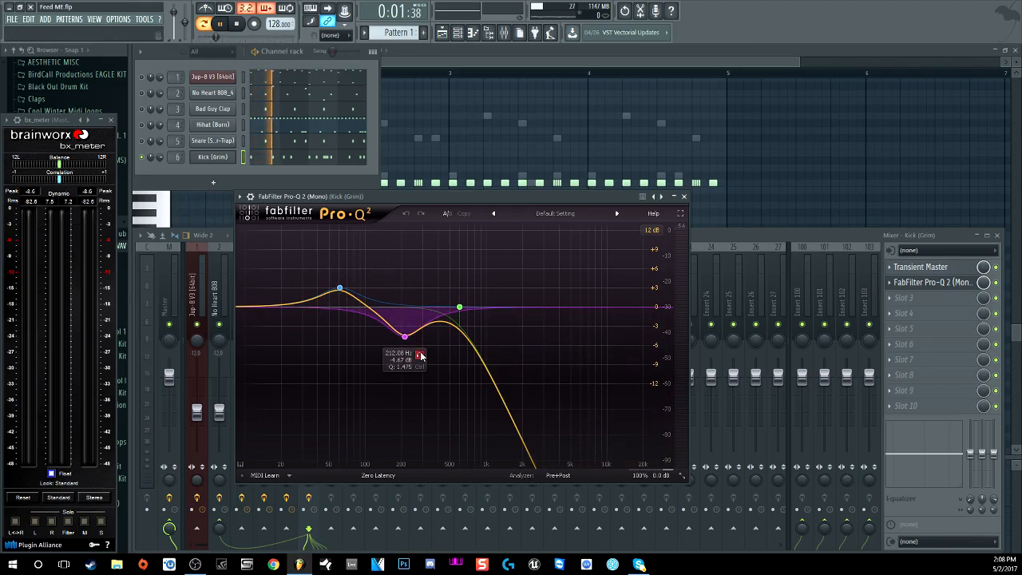
pyautogui.click(420, 356)
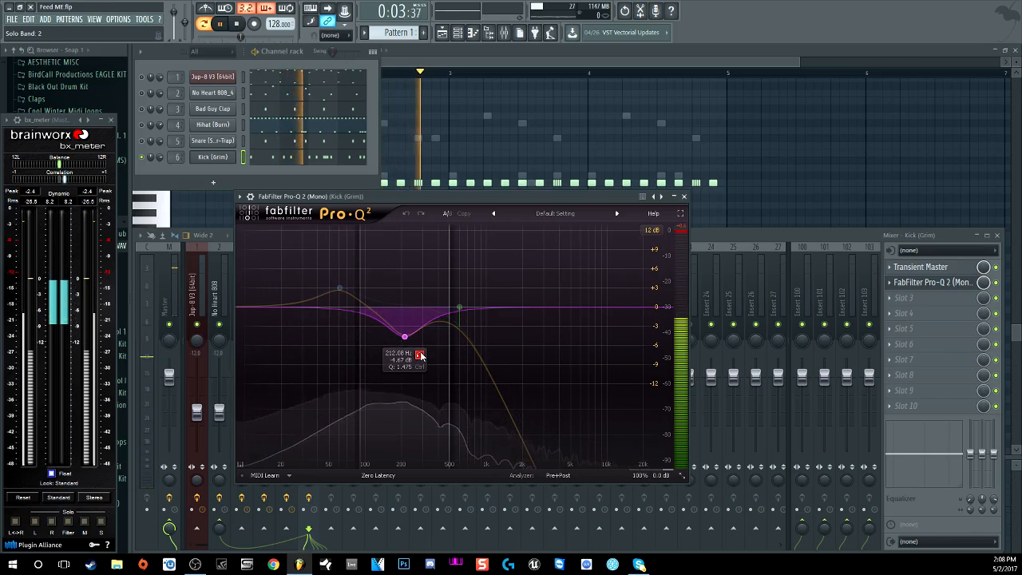
pyautogui.click(421, 356)
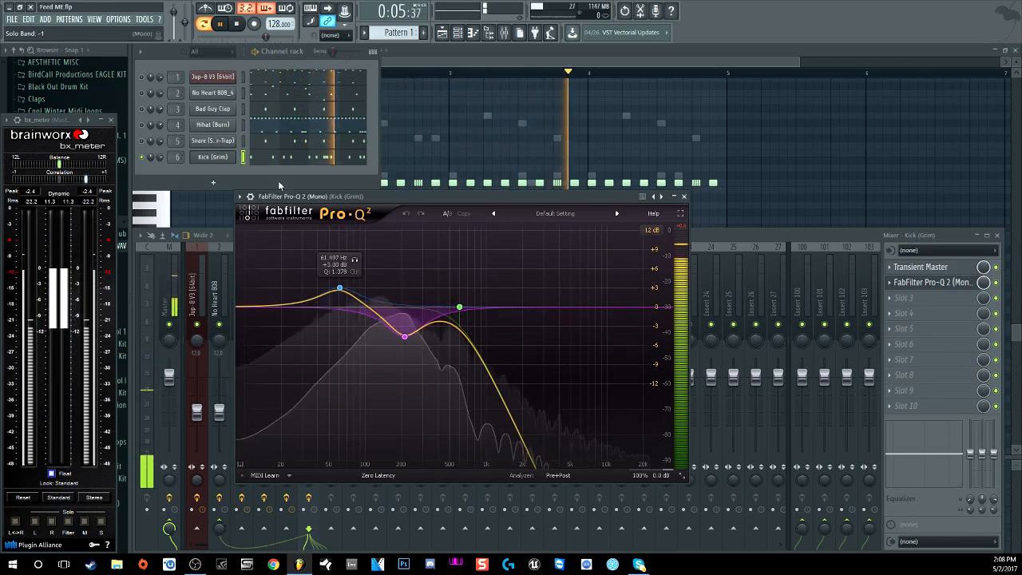
pyautogui.click(236, 24)
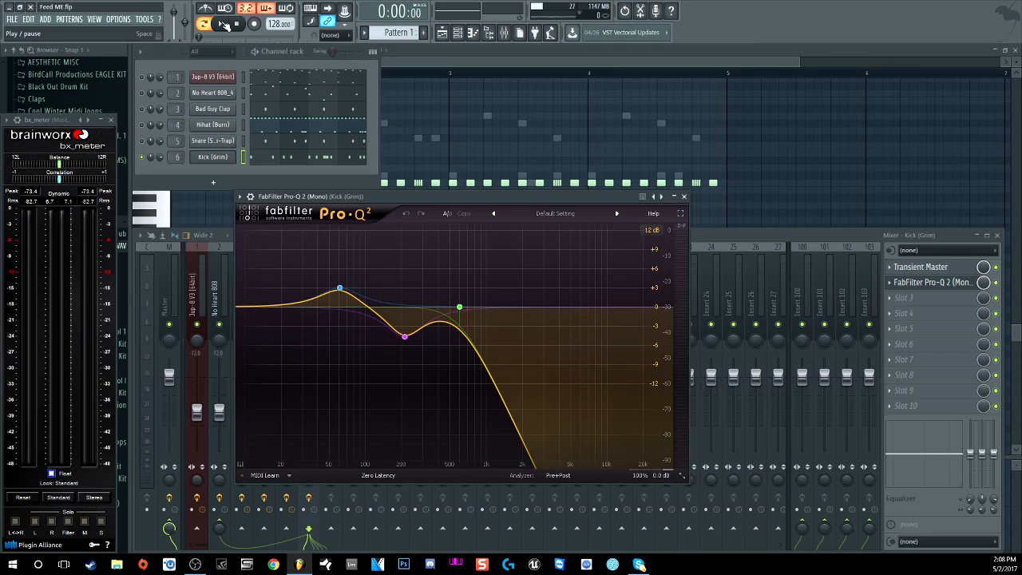
pyautogui.click(224, 24)
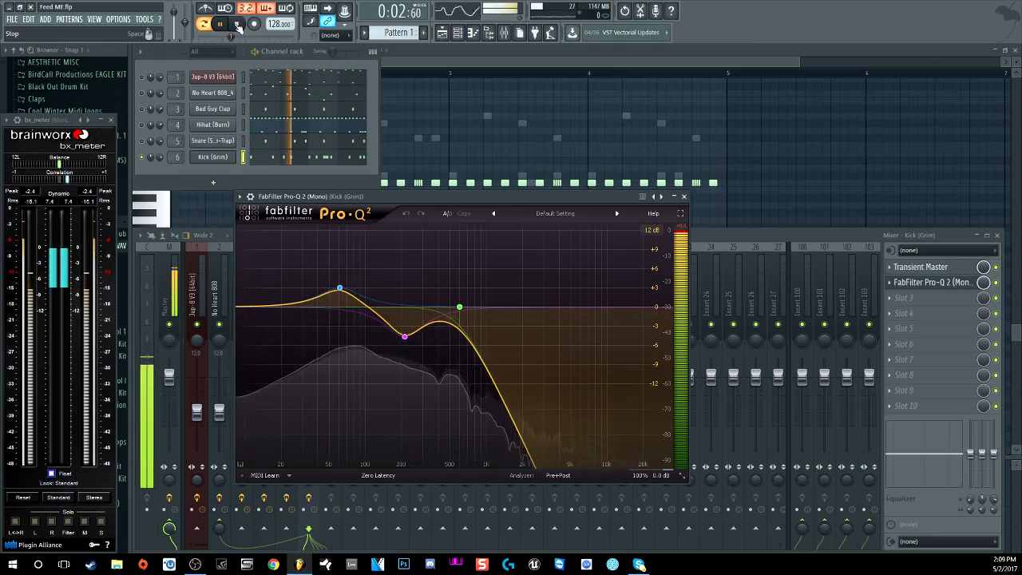
pyautogui.click(238, 25)
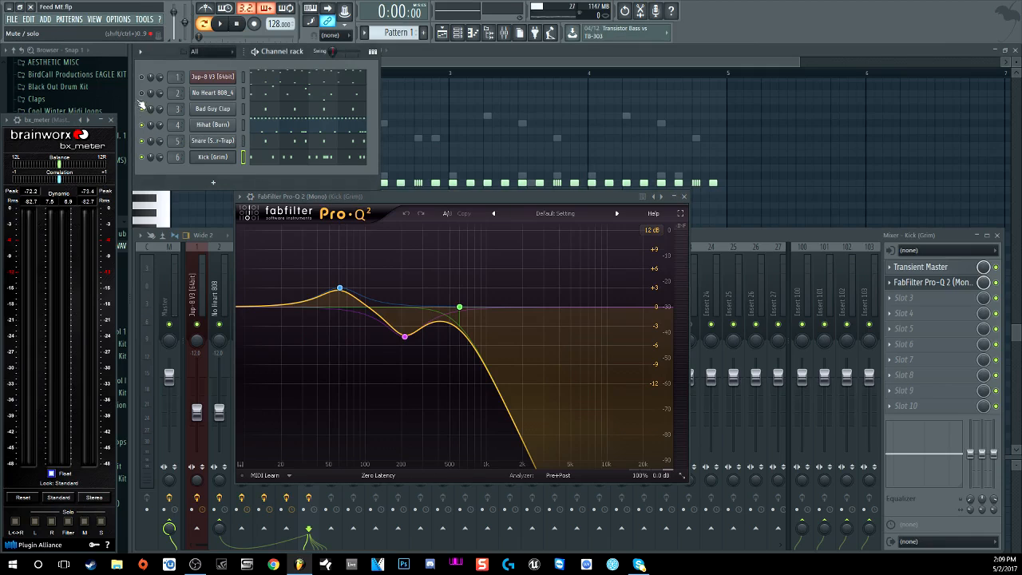
# Step: Play the pattern with the drums and No Heart 808 unmuted, and again with the Jup-8 V3 melody also unmuted
pyautogui.click(226, 25)
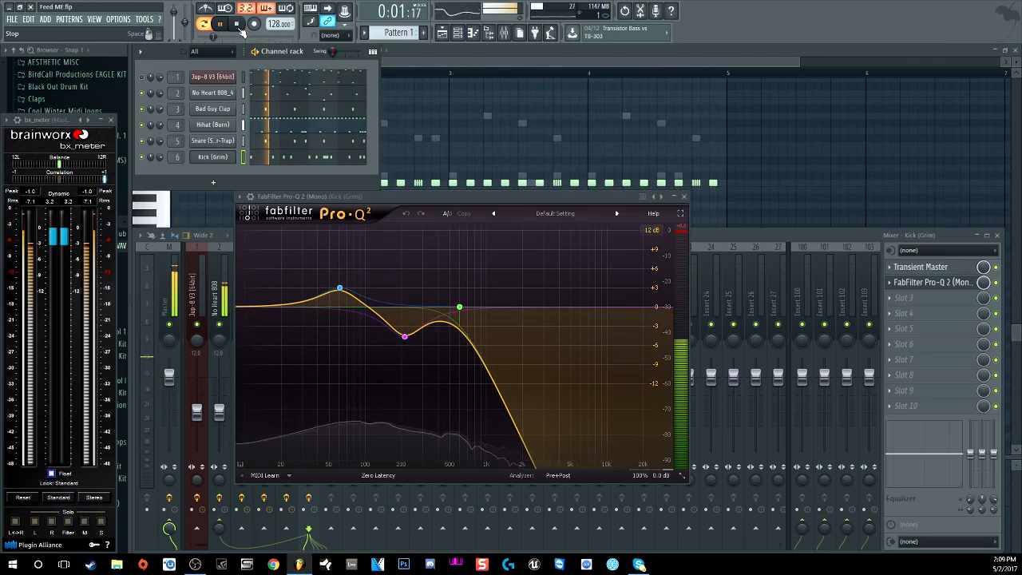
pyautogui.click(239, 27)
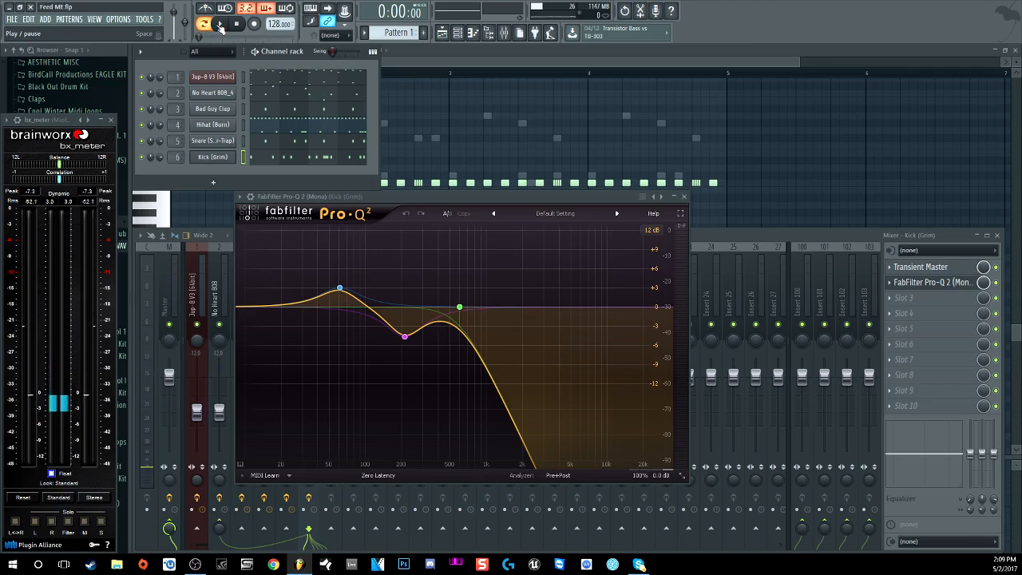
pyautogui.click(219, 25)
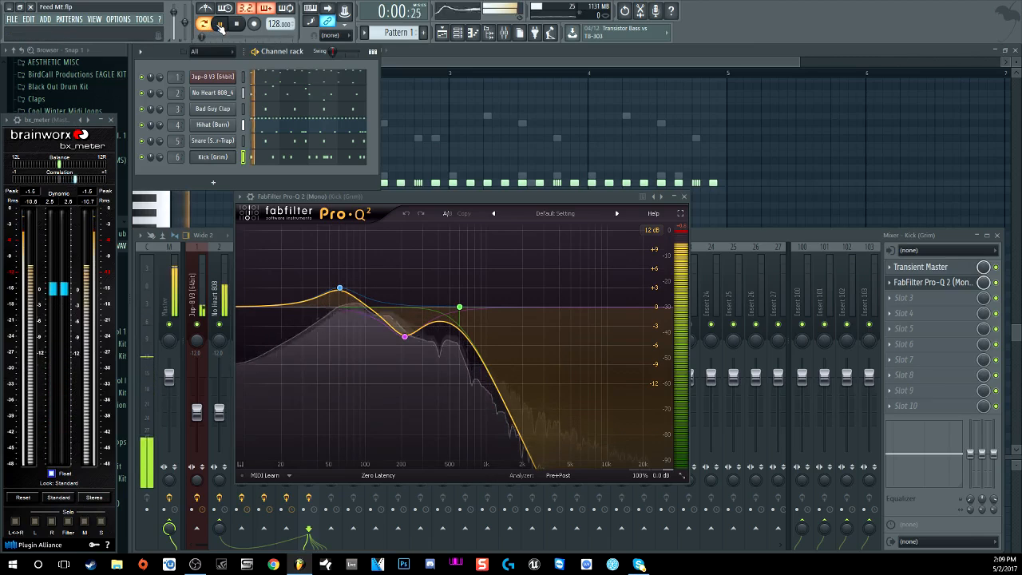
pyautogui.click(238, 26)
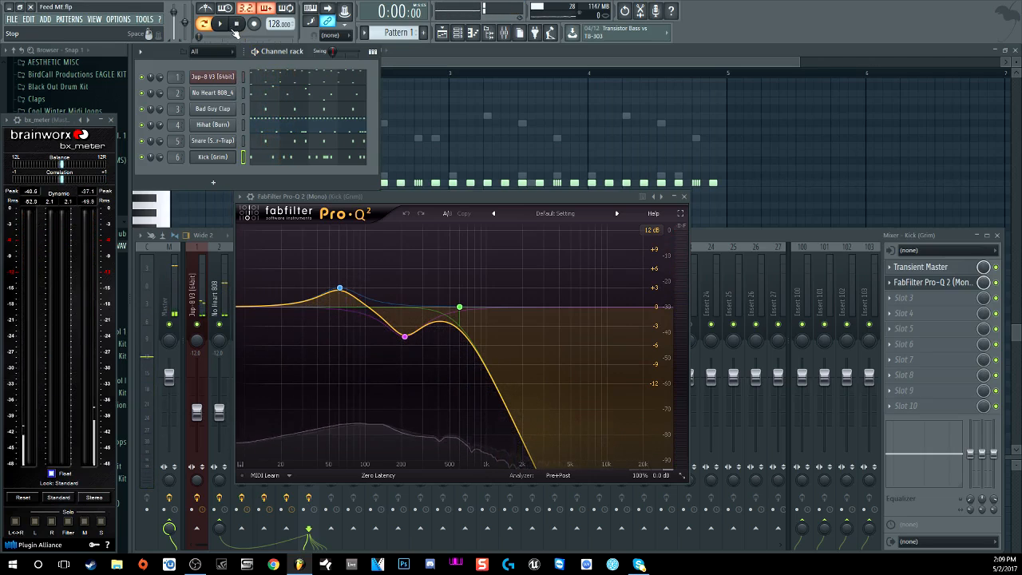
# Step: Inspect the FabFilter Pro-L limiter on the Master mixer track
pyautogui.click(168, 300)
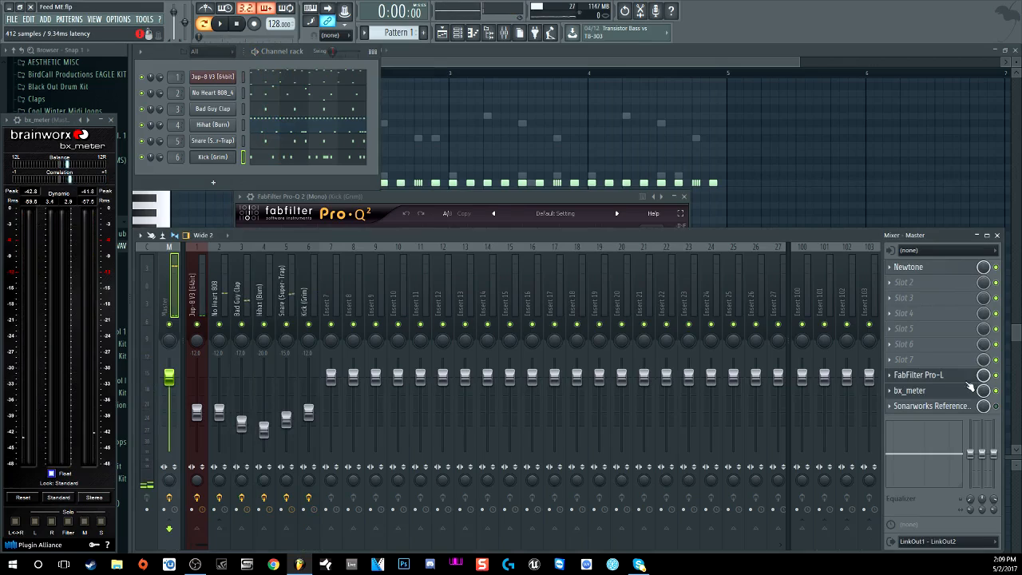
pyautogui.click(954, 376)
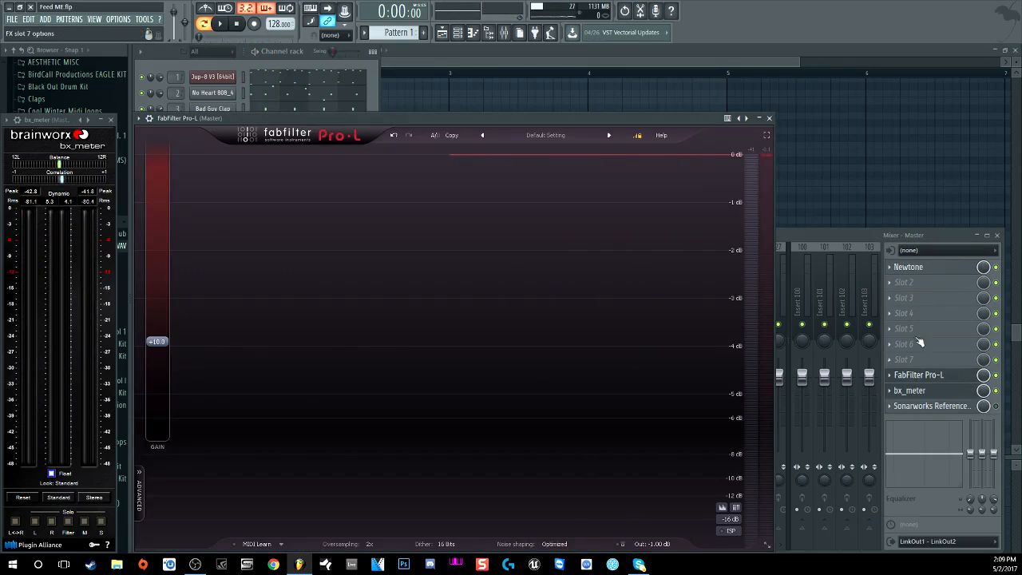
pyautogui.click(1002, 384)
# Step: Play the full beat with the mixer in view to watch the track levels, and stop playback
pyautogui.press('space')
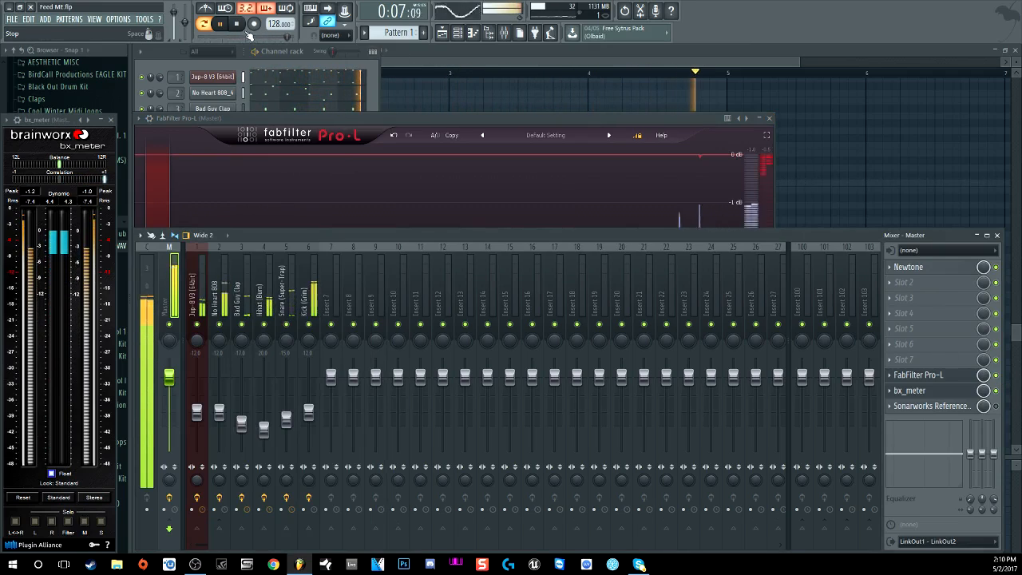
pyautogui.click(237, 24)
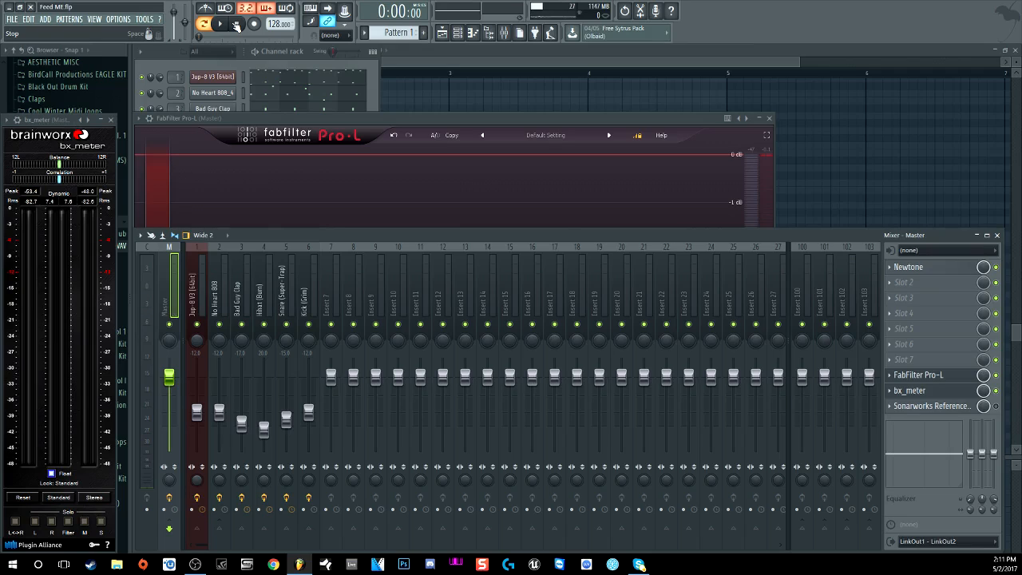
pyautogui.click(236, 25)
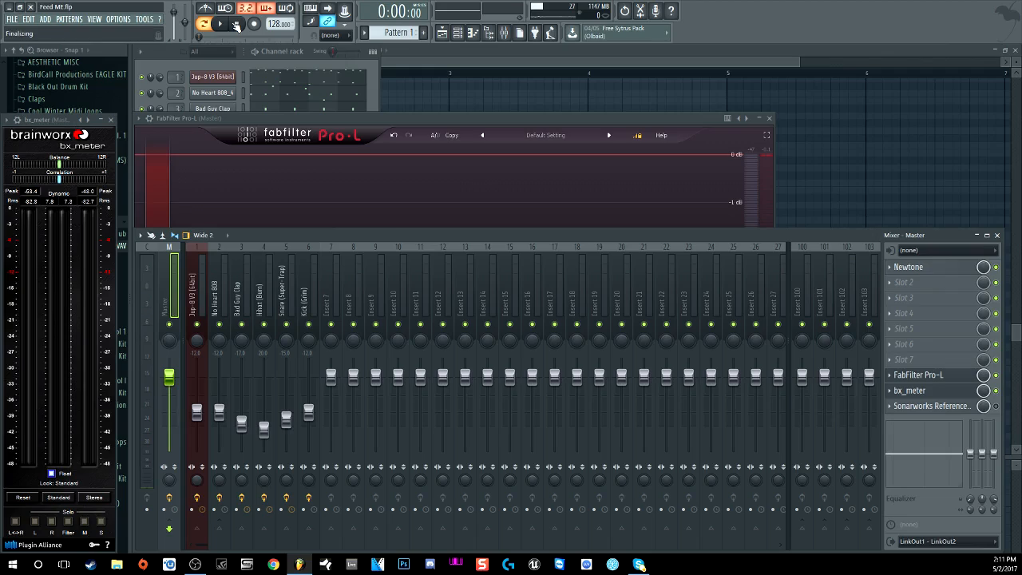